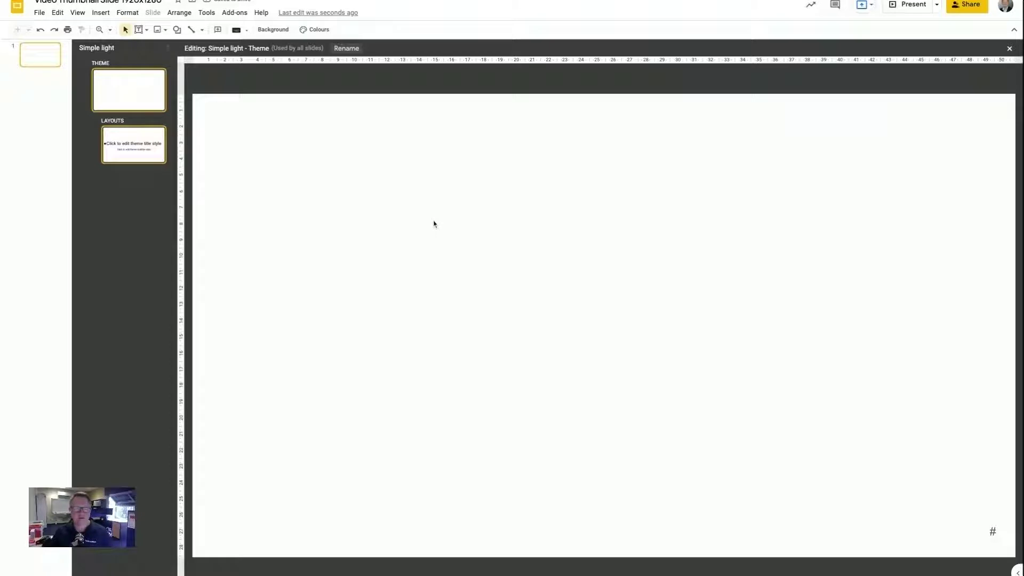
pyautogui.click(129, 141)
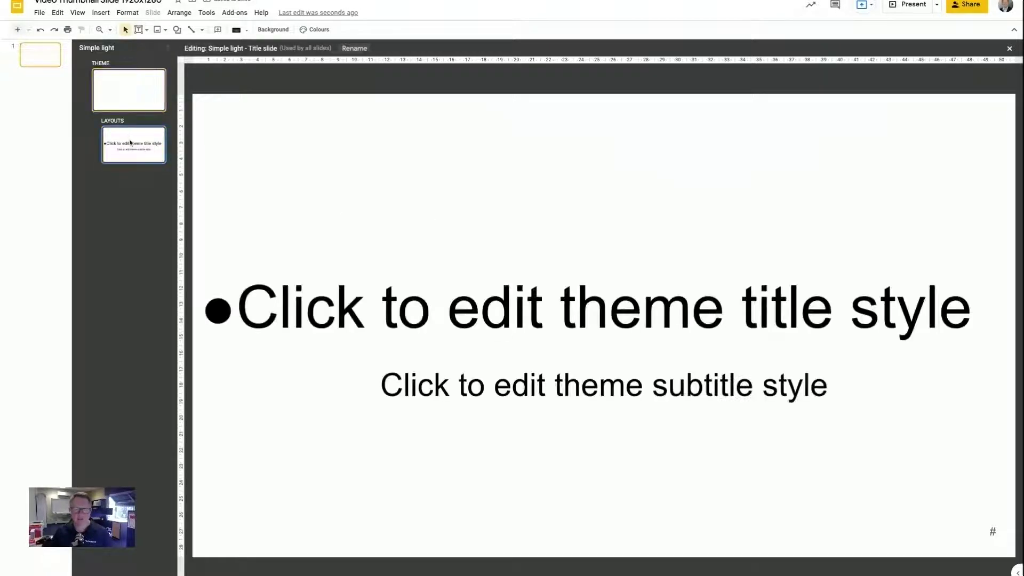
pyautogui.click(388, 256)
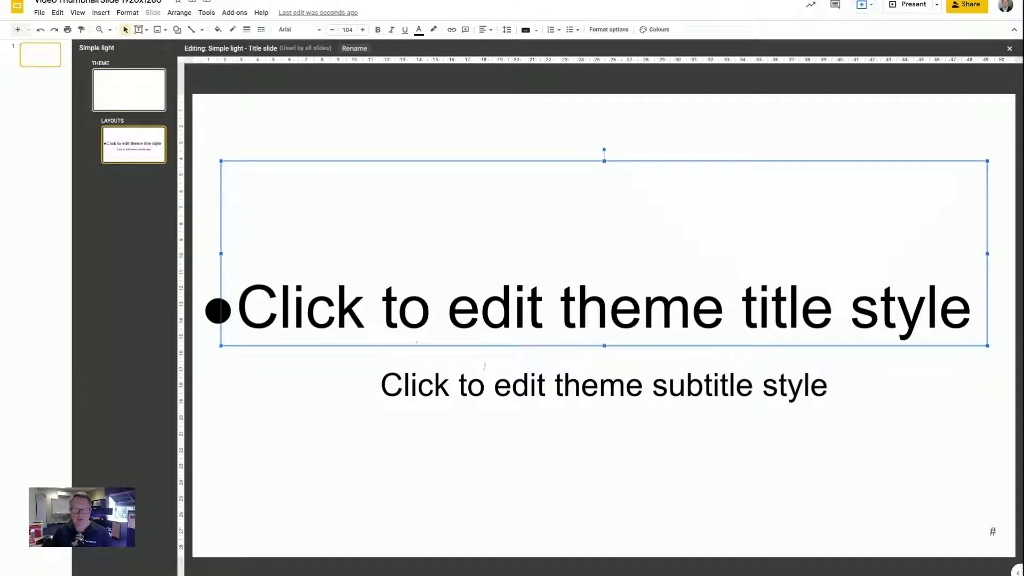
pyautogui.keyDown('shift'); pyautogui.click(480, 368); pyautogui.keyUp('shift')
pyautogui.click(283, 140)
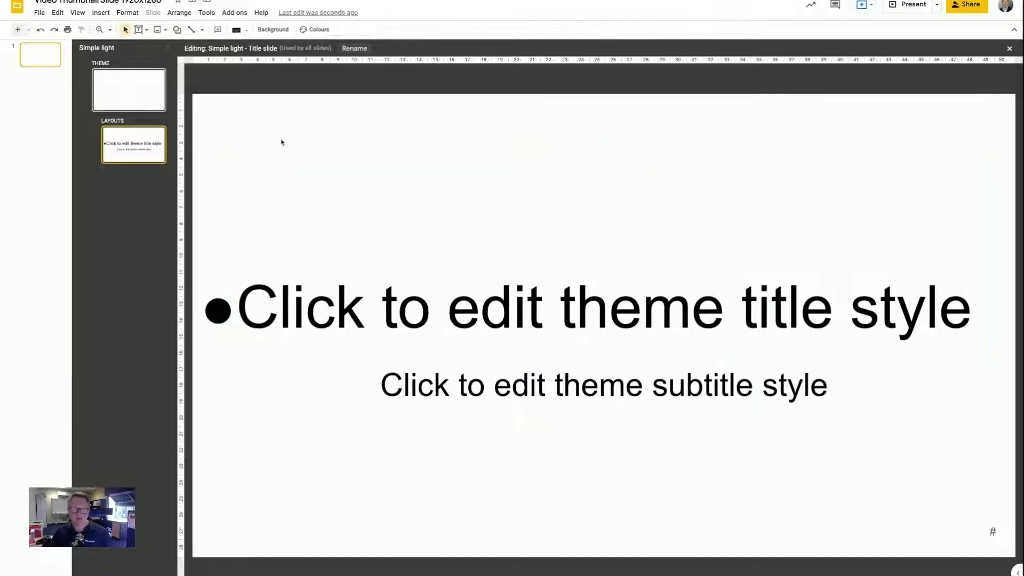
# - Paste the blue and magenta network image onto the theme master and enlarge it proportionally to cover most of the slide
pyautogui.click(118, 88)
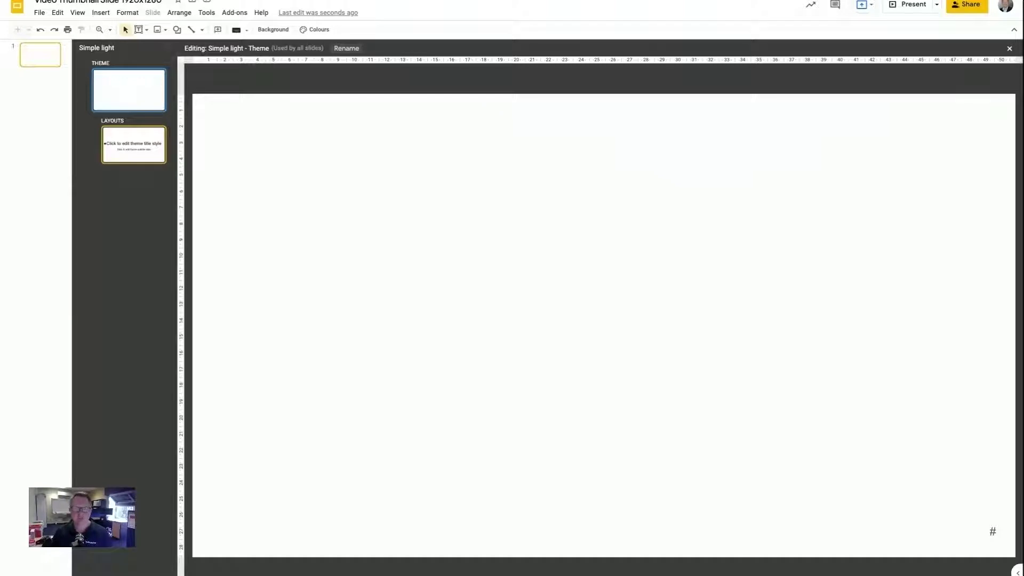
pyautogui.press('super+v')
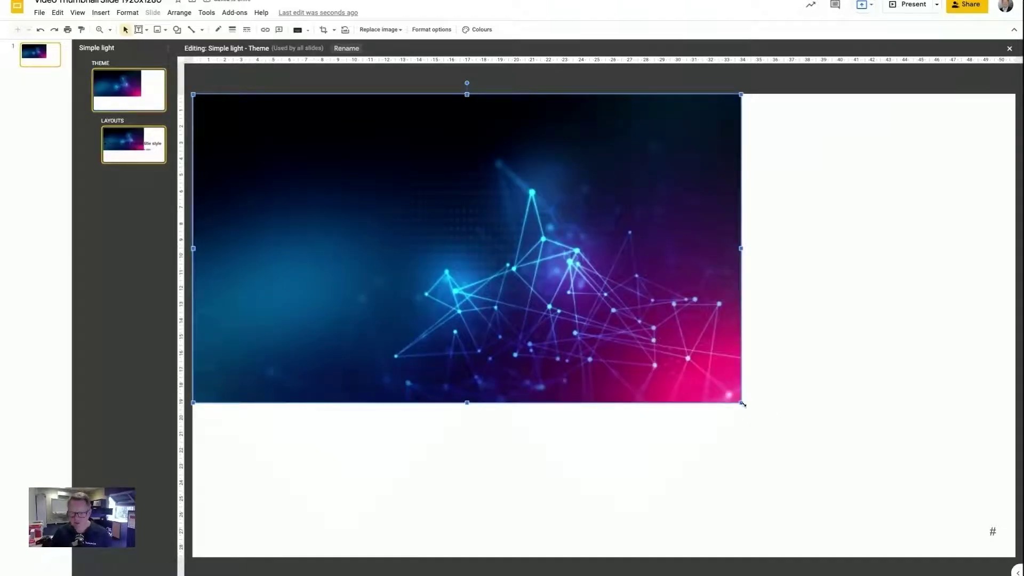
pyautogui.moveTo(741, 403); pyautogui.dragTo(928, 507)
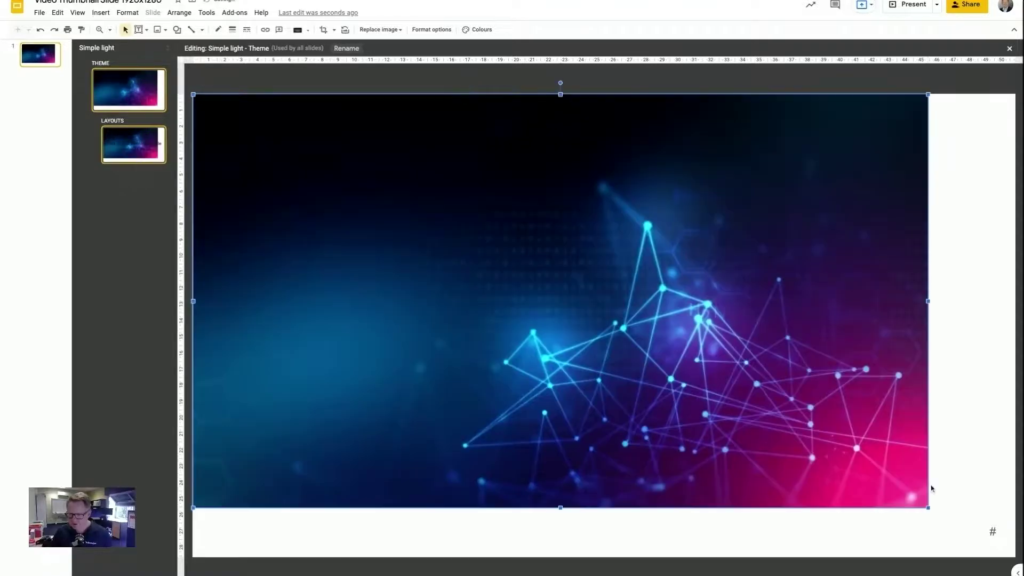
# - Delete the slide number placeholder from the theme master
pyautogui.click(973, 501)
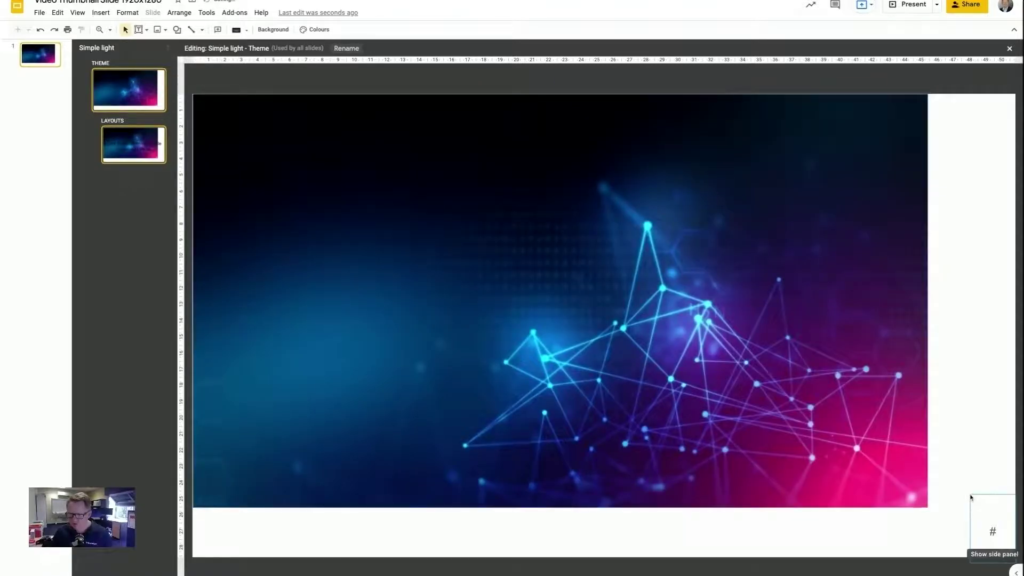
pyautogui.click(991, 526)
pyautogui.press('Delete')
# - Scale the network image on the theme master so it fills the whole slide
pyautogui.click(889, 486)
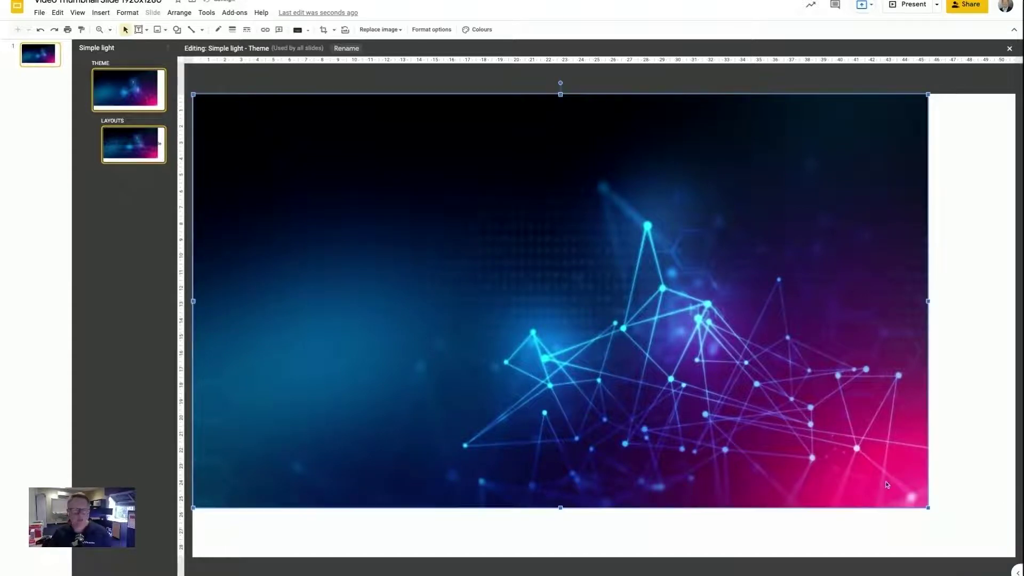
pyautogui.click(70, 14)
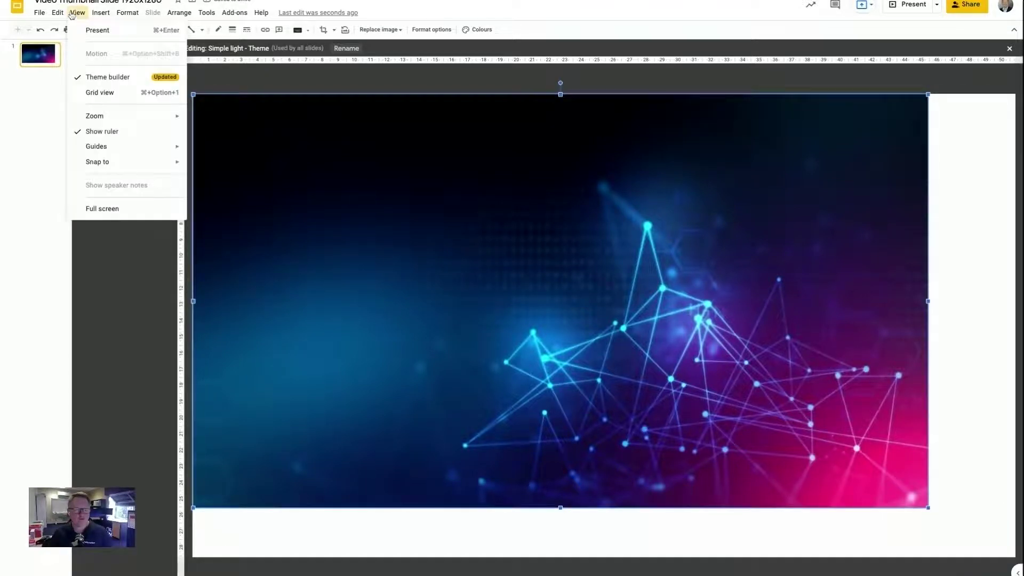
pyautogui.click(210, 163)
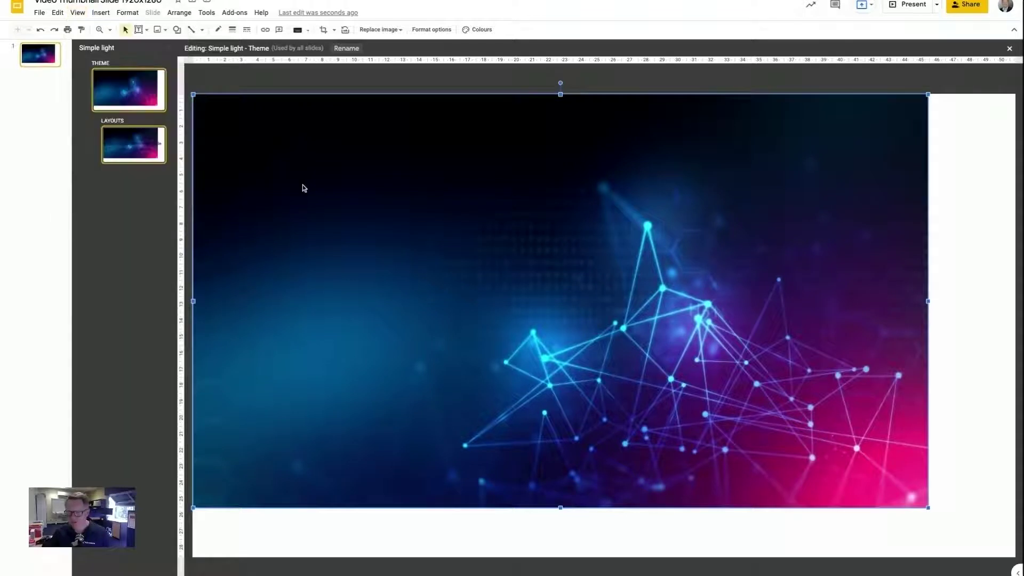
pyautogui.moveTo(928, 509); pyautogui.dragTo(1015, 557)
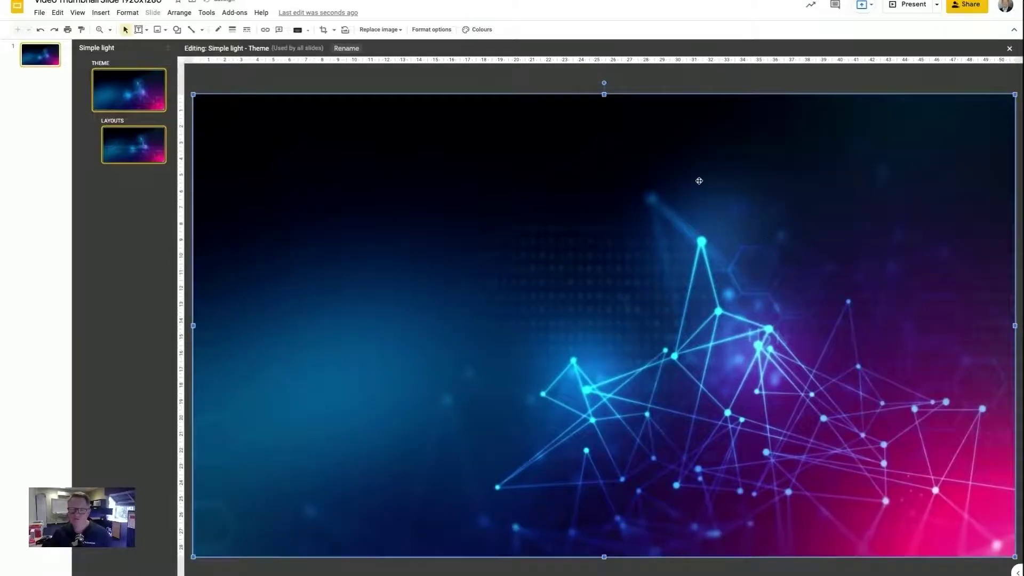
# - Paste a semi-transparent black rectangle over the background image on the theme master and move it closer to the slide's upper-left corner
pyautogui.click(635, 89)
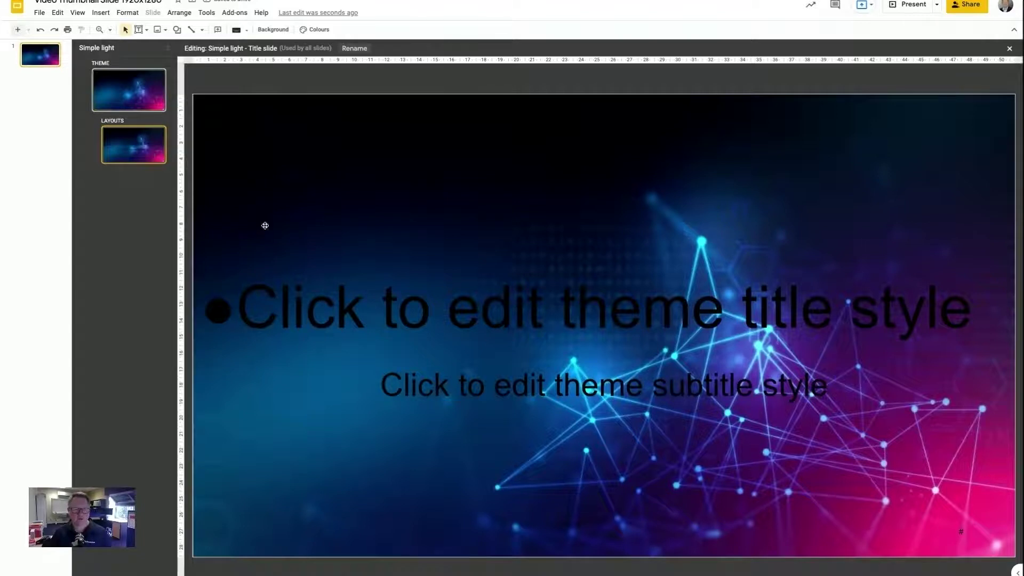
pyautogui.click(130, 93)
pyautogui.click(508, 222)
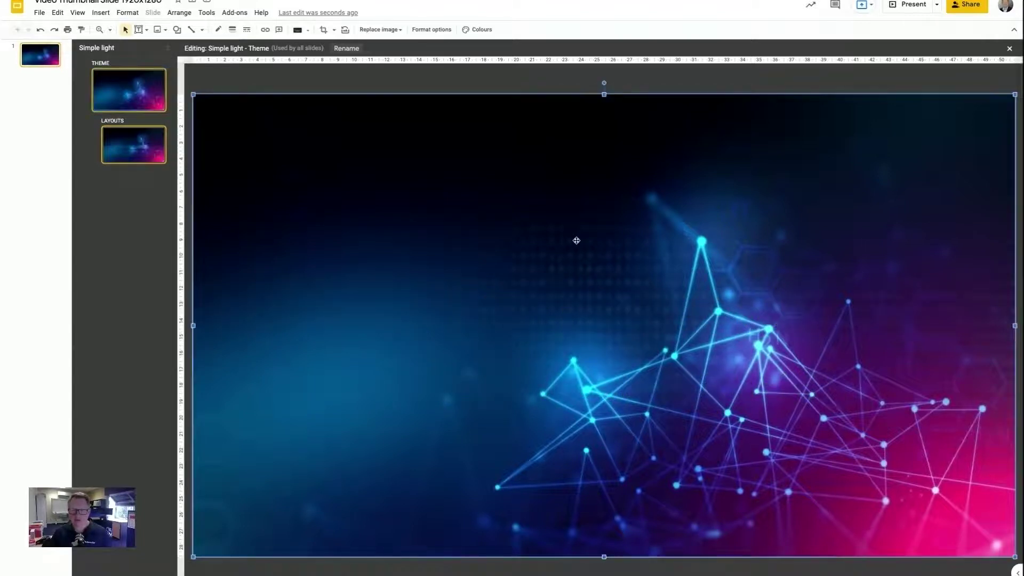
pyautogui.click(489, 81)
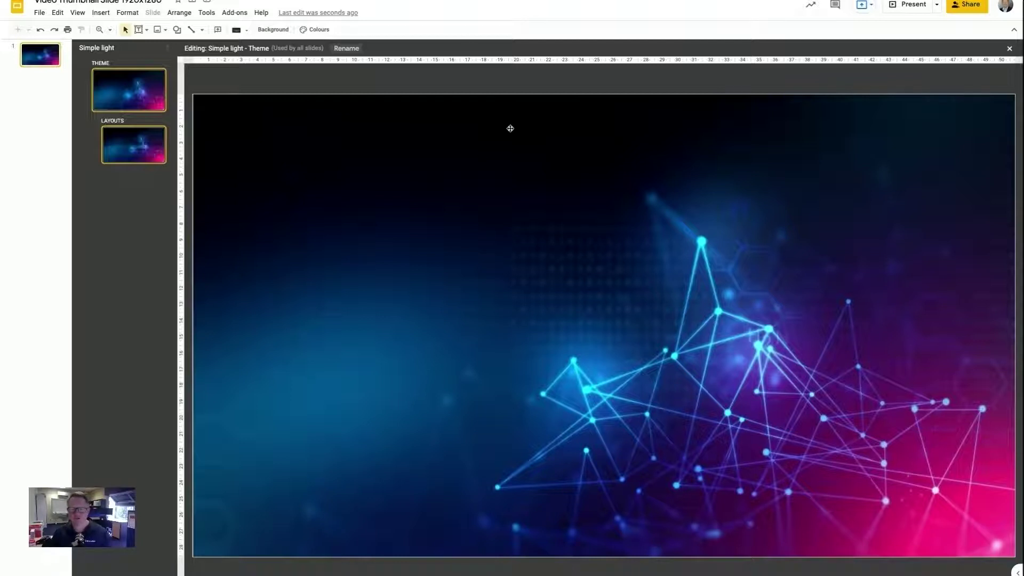
pyautogui.click(499, 208)
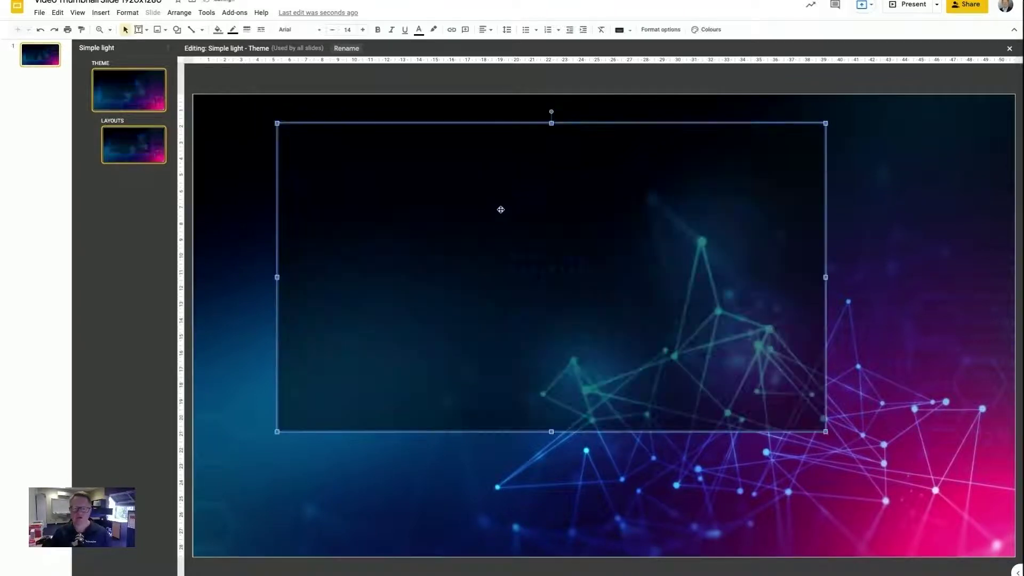
pyautogui.moveTo(501, 210); pyautogui.dragTo(425, 182)
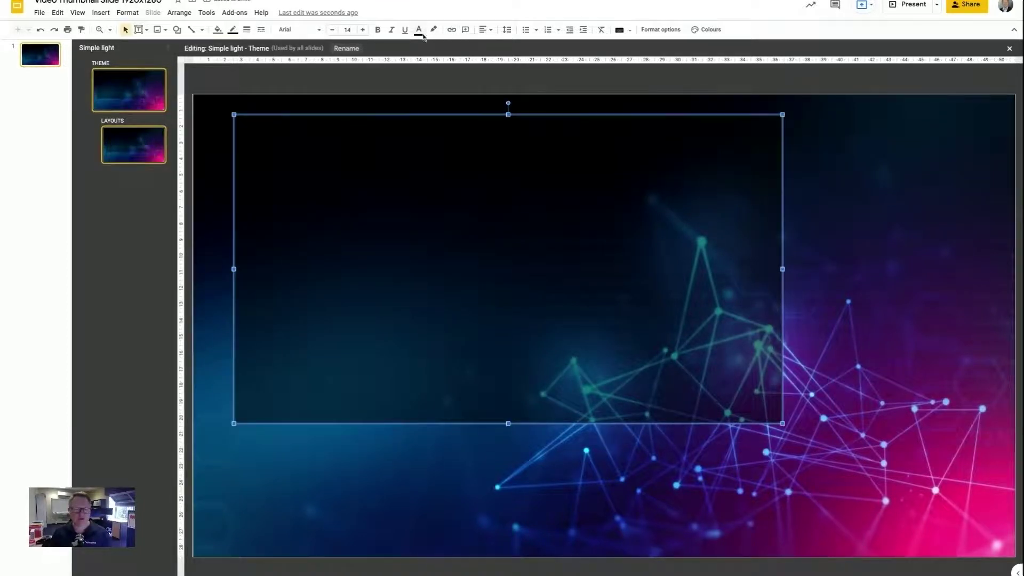
# - Try a fully transparent fill on the overlay rectangle and undo it
pyautogui.click(218, 29)
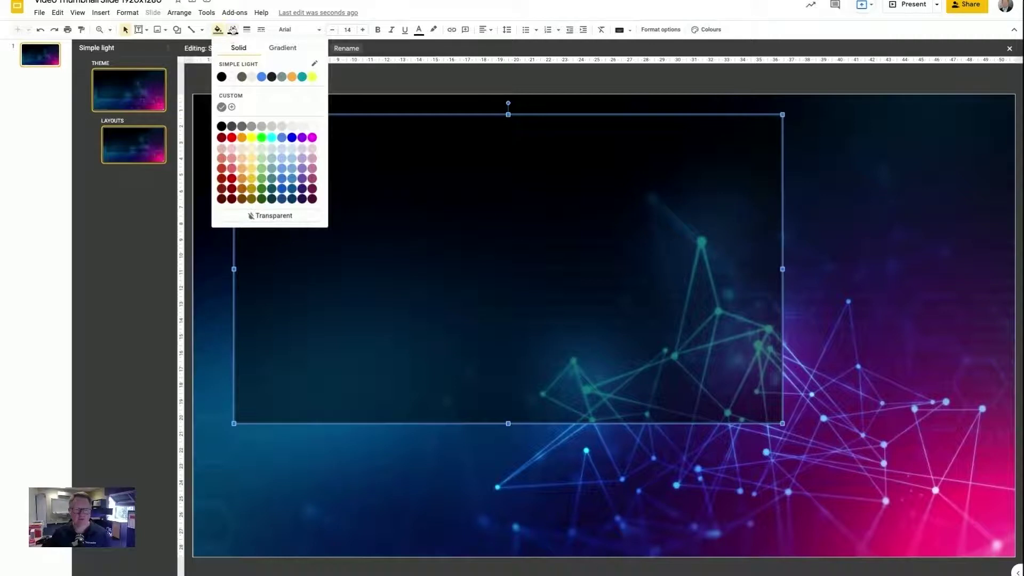
pyautogui.click(269, 214)
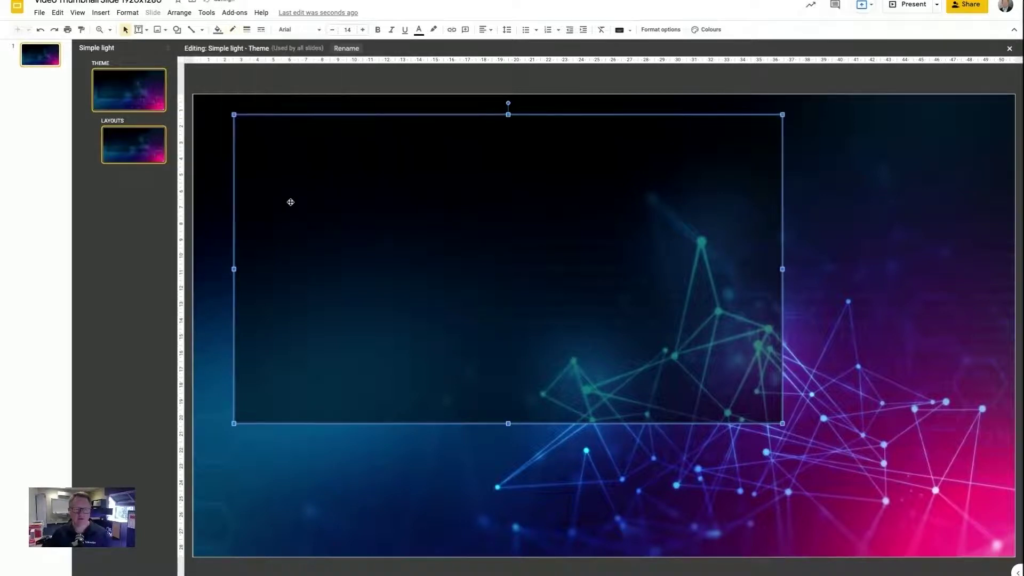
pyautogui.click(218, 30)
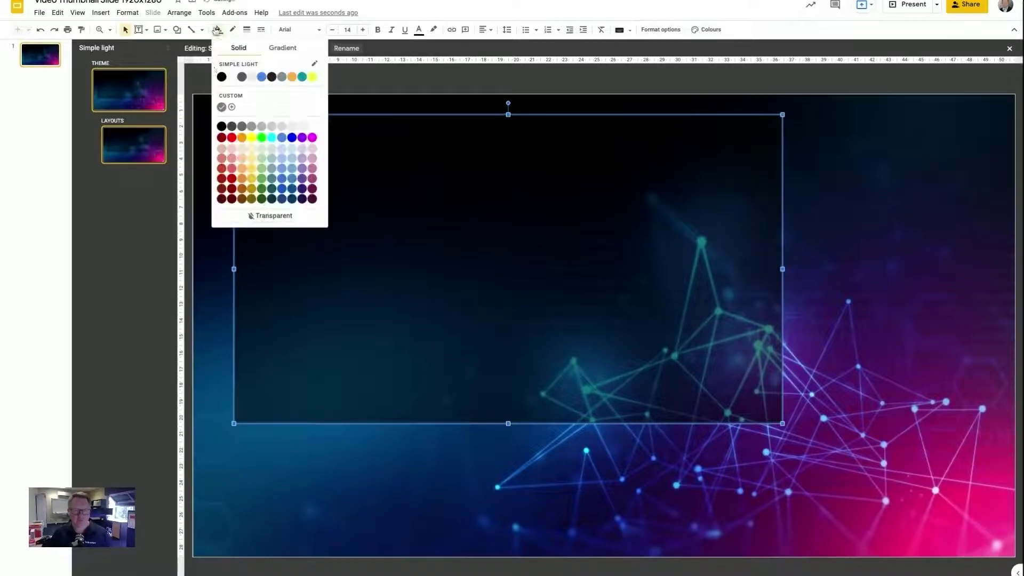
pyautogui.click(269, 216)
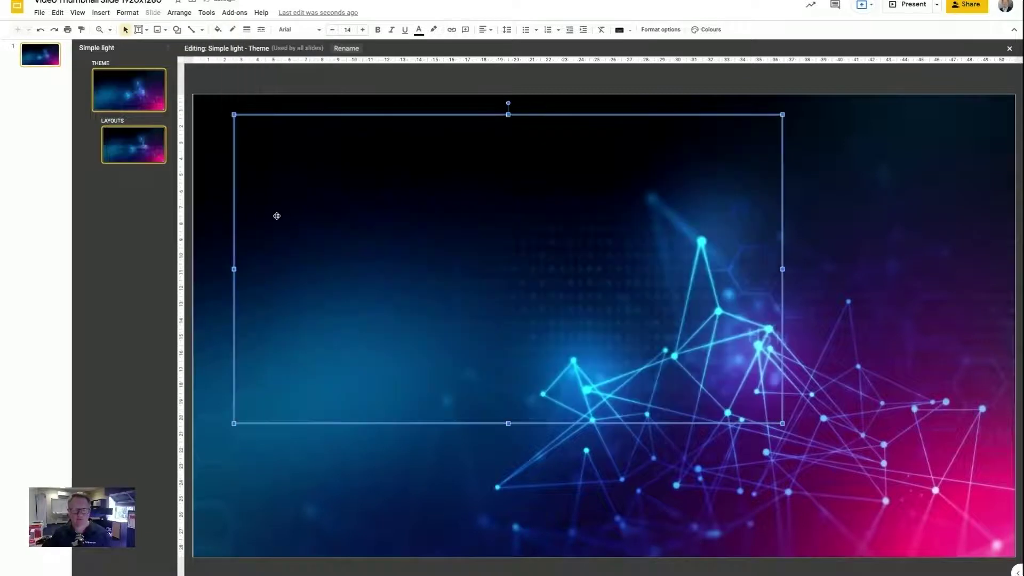
pyautogui.hotkey('ctrl', 'z')
# - Set the overlay rectangle's fill to the custom semi-transparent black #00000080
pyautogui.click(218, 30)
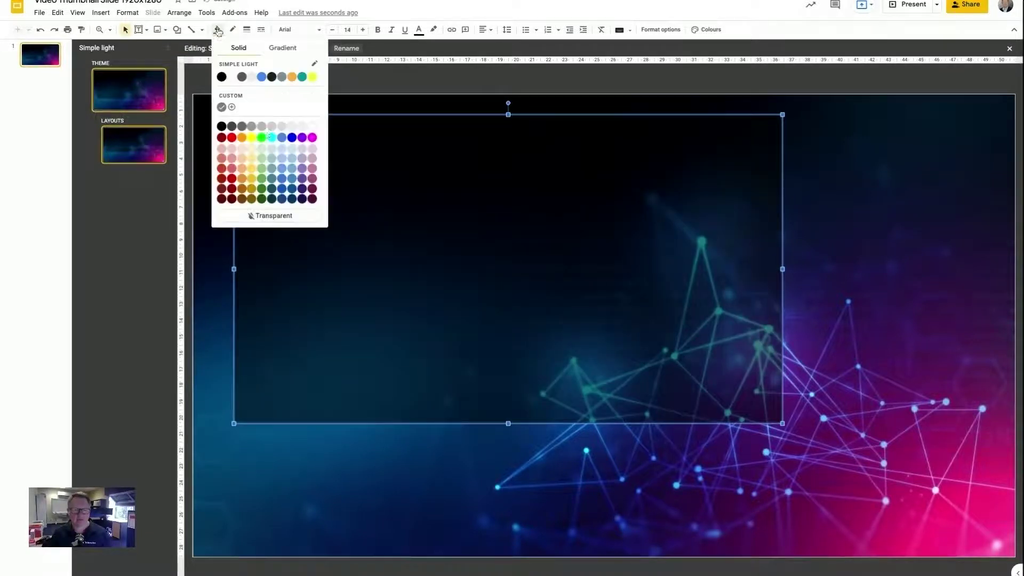
pyautogui.click(222, 107)
pyautogui.click(217, 29)
pyautogui.click(233, 105)
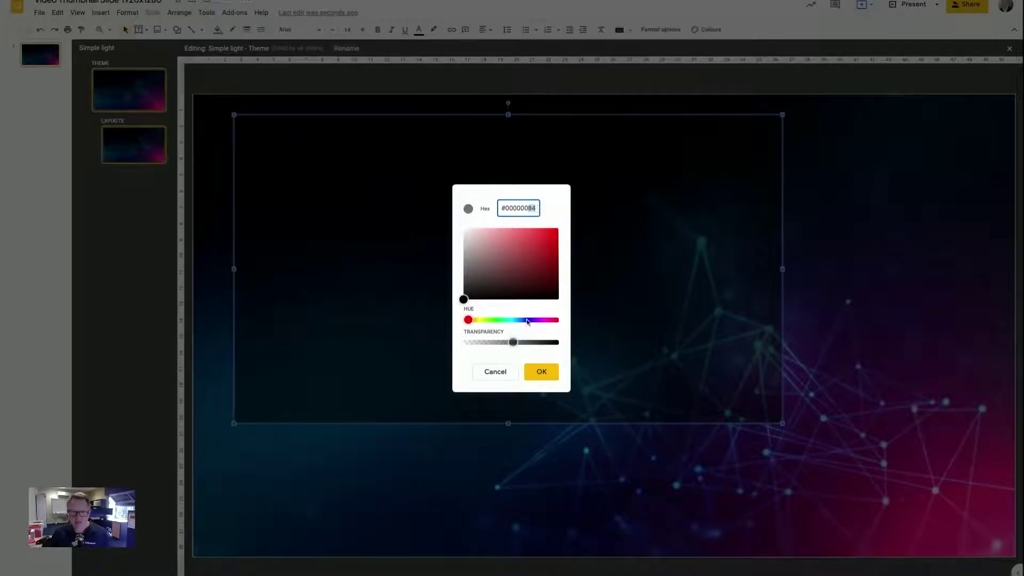
pyautogui.moveTo(512, 342); pyautogui.dragTo(513, 342)
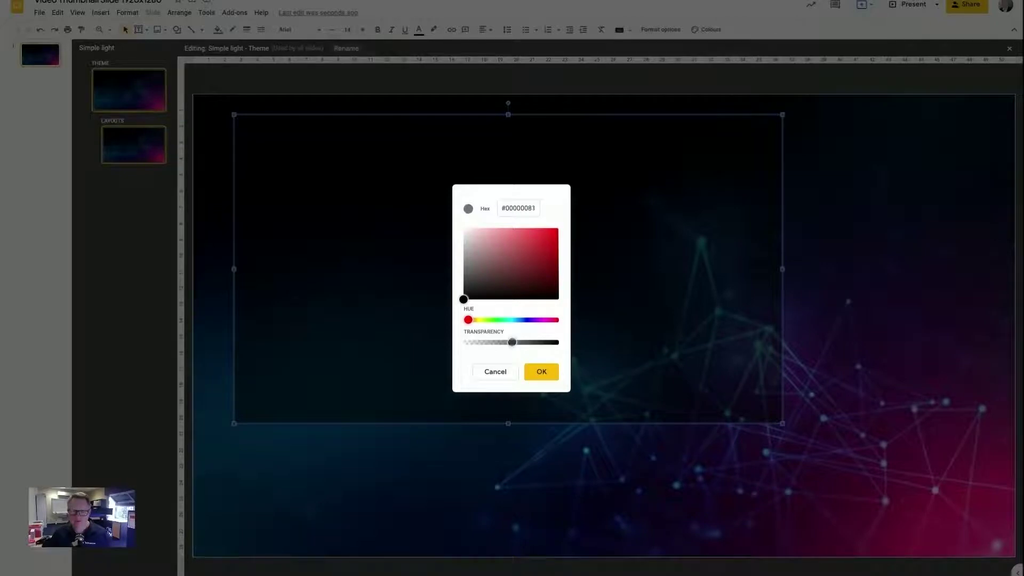
pyautogui.click(537, 208)
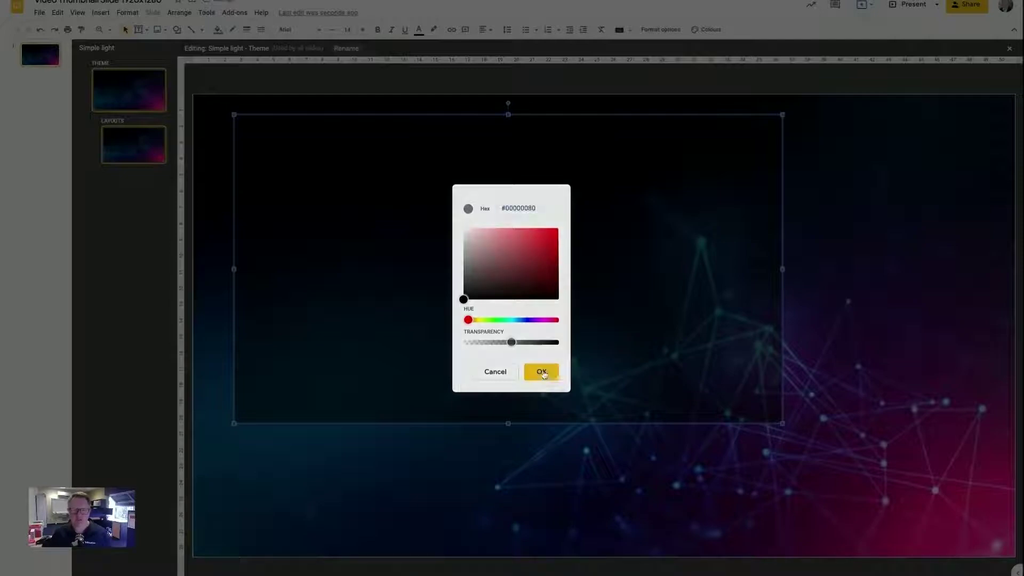
pyautogui.click(540, 372)
# - Align the overlay rectangle with the slide's upper-left corner and enlarge it to cover the entire background image
pyautogui.moveTo(360, 220); pyautogui.dragTo(329, 213)
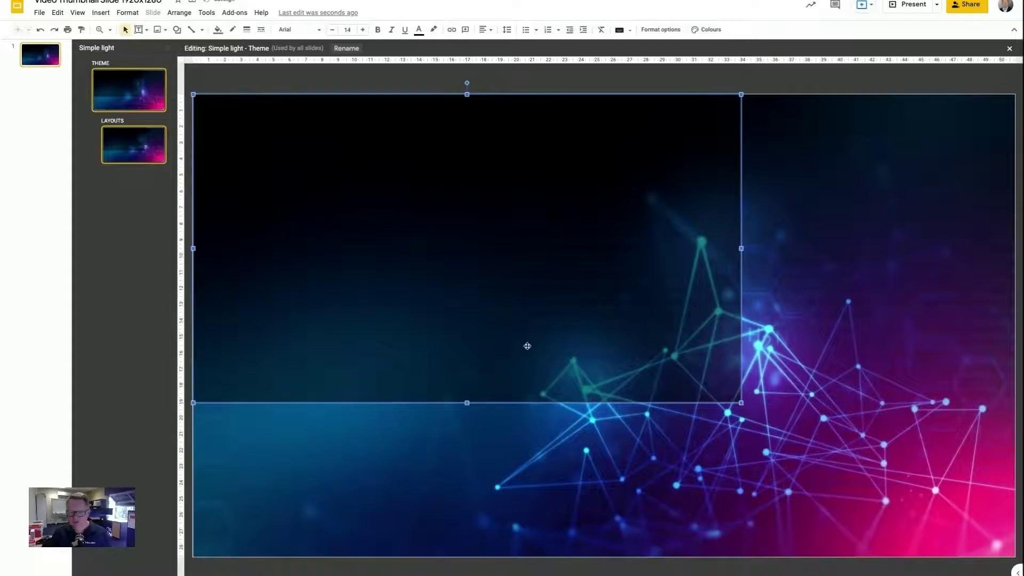
pyautogui.moveTo(742, 402); pyautogui.dragTo(1015, 556)
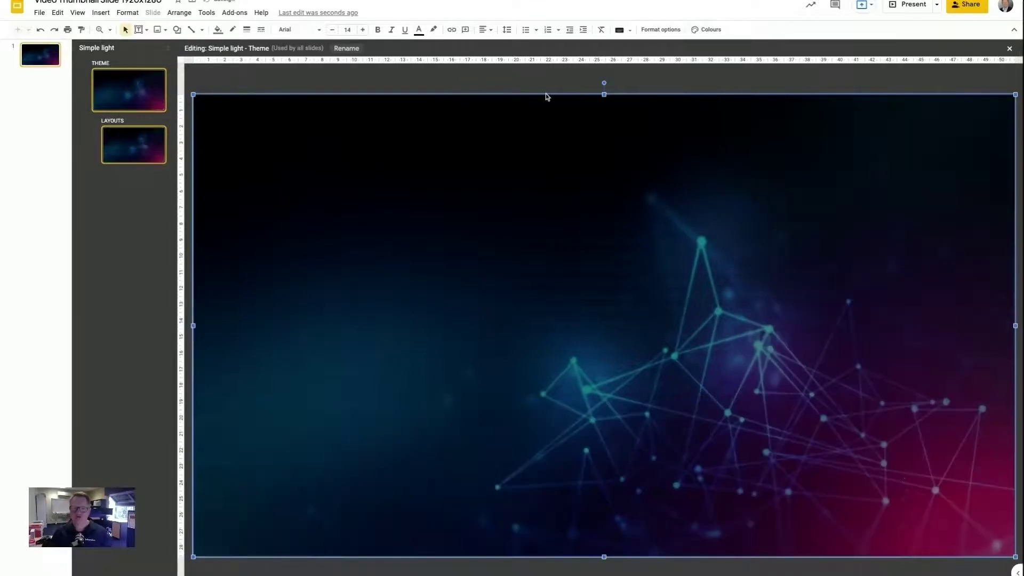
pyautogui.click(522, 88)
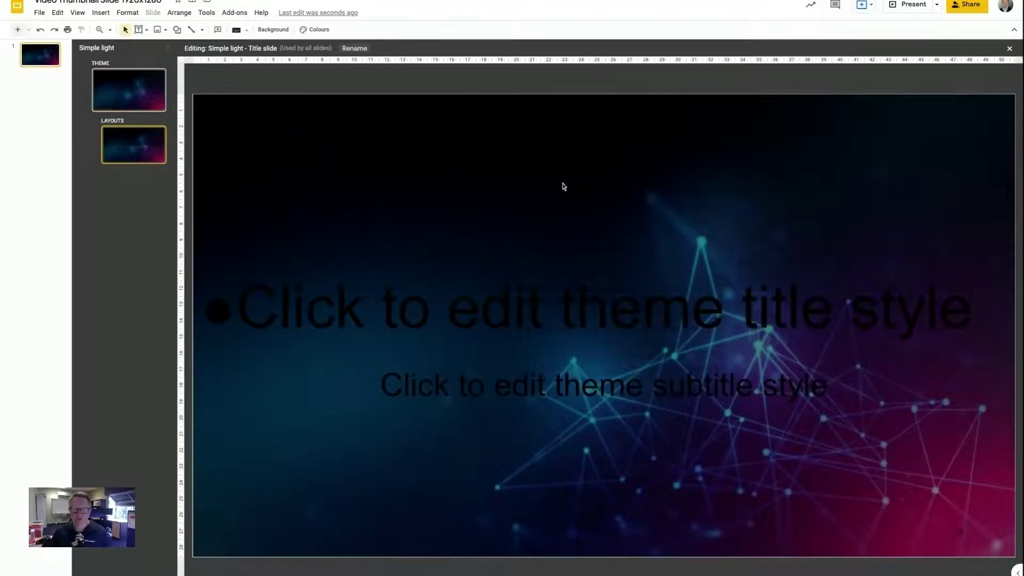
# - Set the title placeholder text on the title slide layout to Poppins Bold and color it light yellow
pyautogui.tripleClick(617, 278)
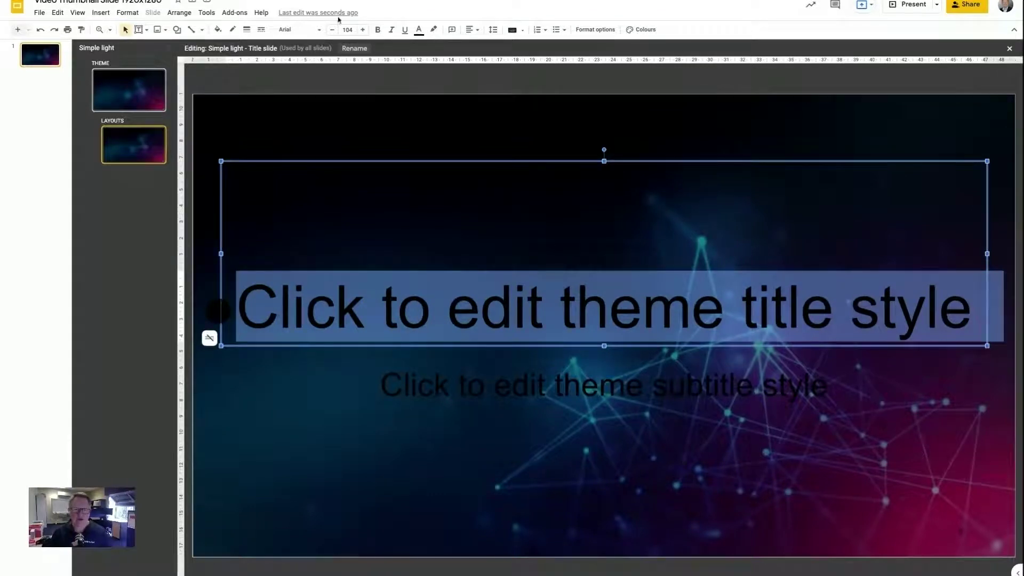
pyautogui.click(299, 29)
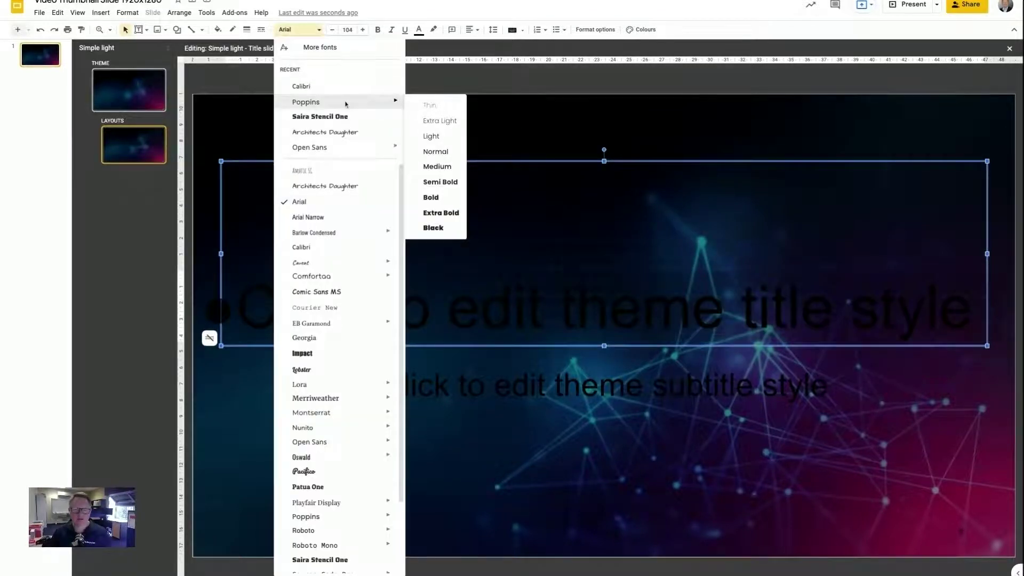
pyautogui.click(347, 106)
pyautogui.click(292, 31)
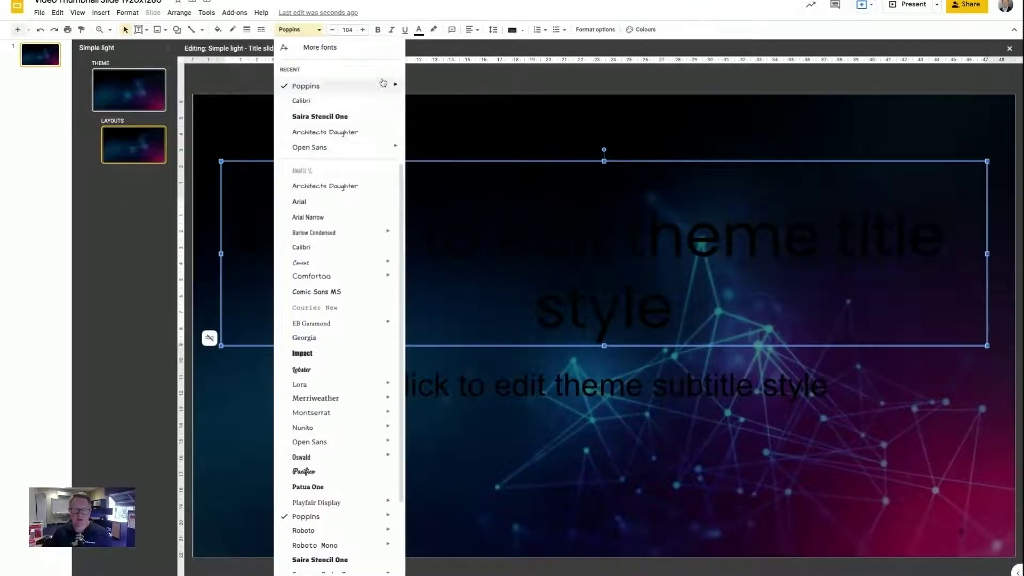
pyautogui.moveTo(382, 85)
pyautogui.click(452, 198)
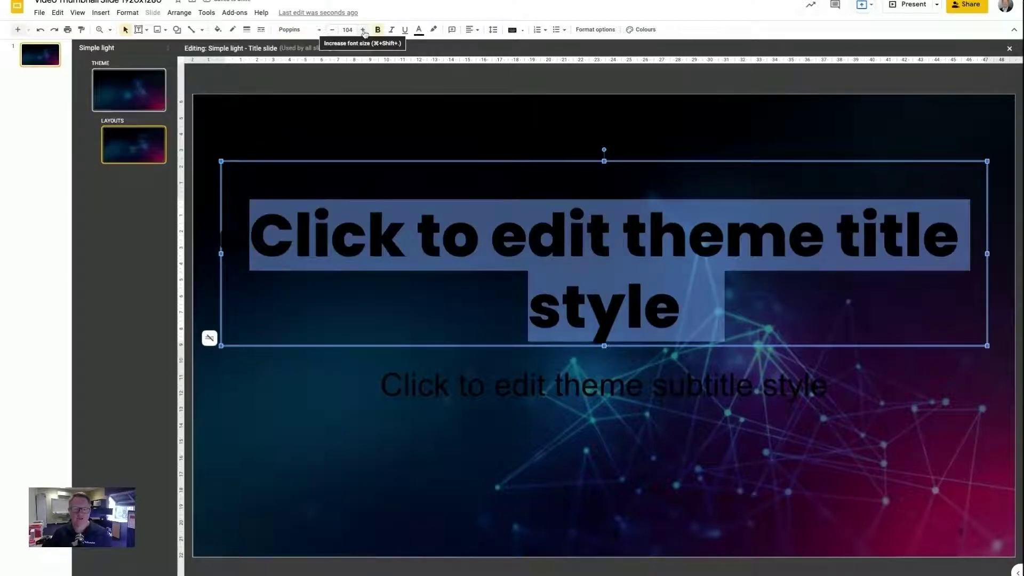
pyautogui.click(418, 31)
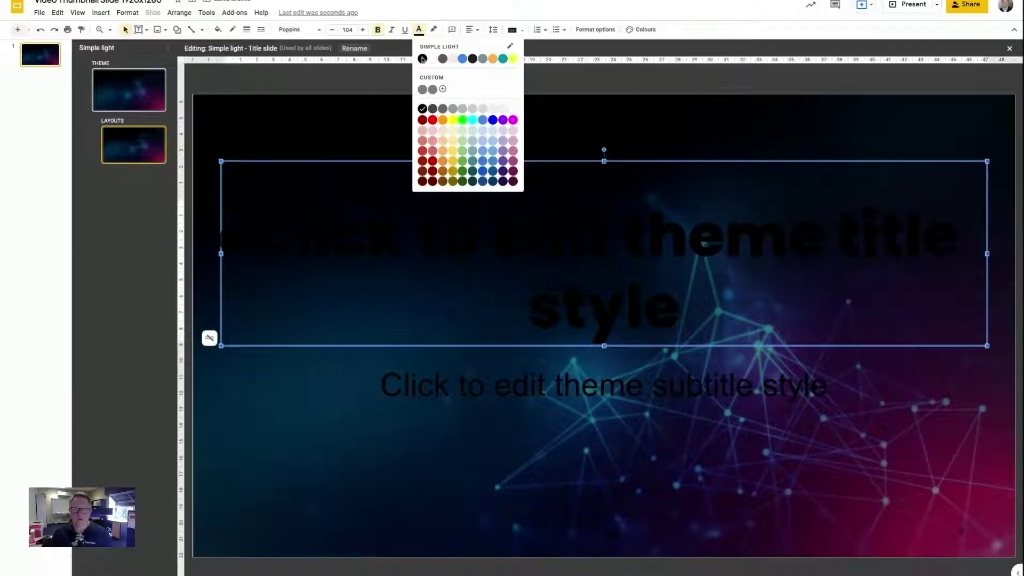
pyautogui.click(452, 152)
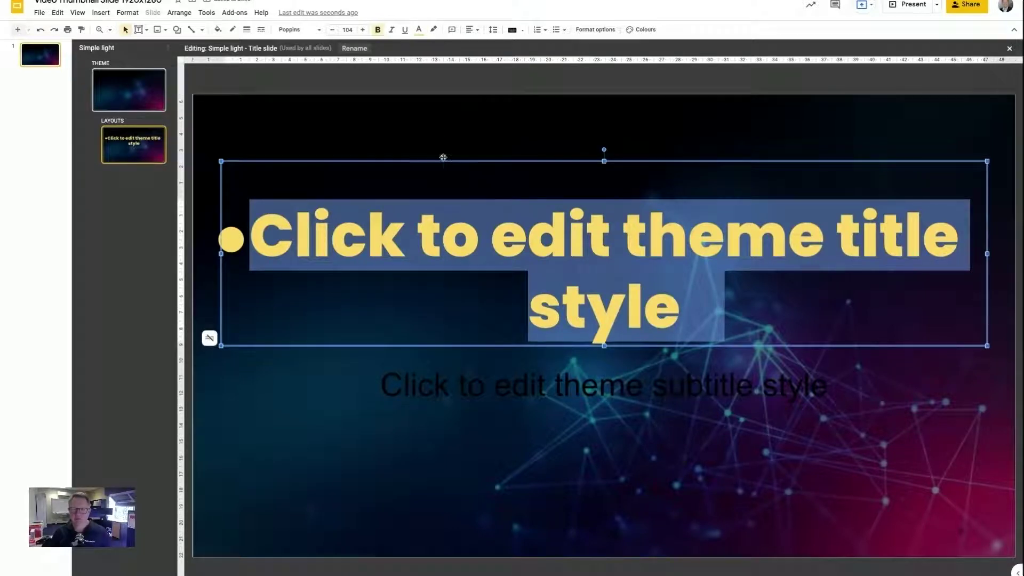
# - Align the title text vertically to the middle and reduce the title placeholder's height by lowering its upper edge
pyautogui.click(473, 30)
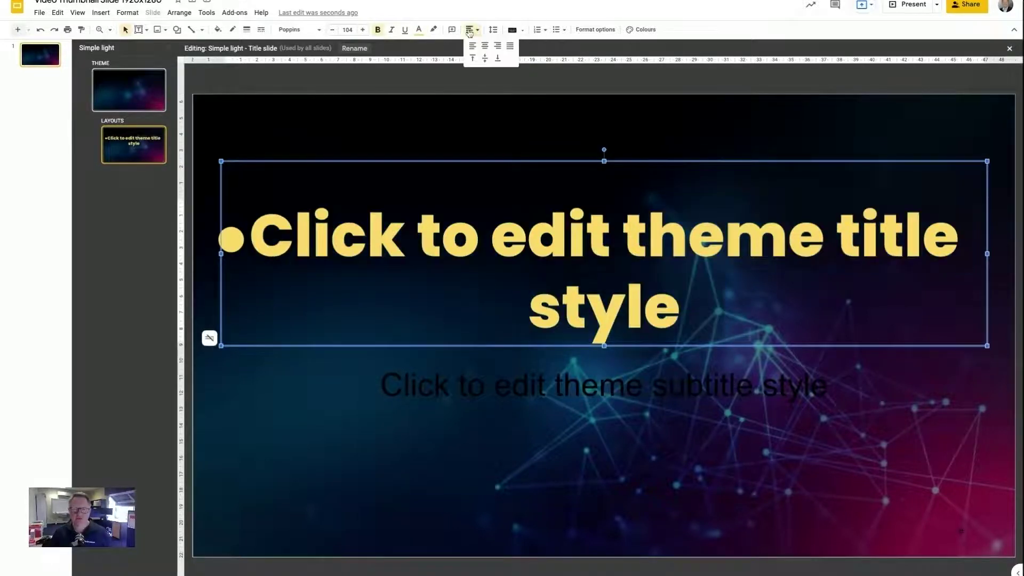
pyautogui.click(485, 59)
pyautogui.moveTo(606, 161); pyautogui.dragTo(604, 265)
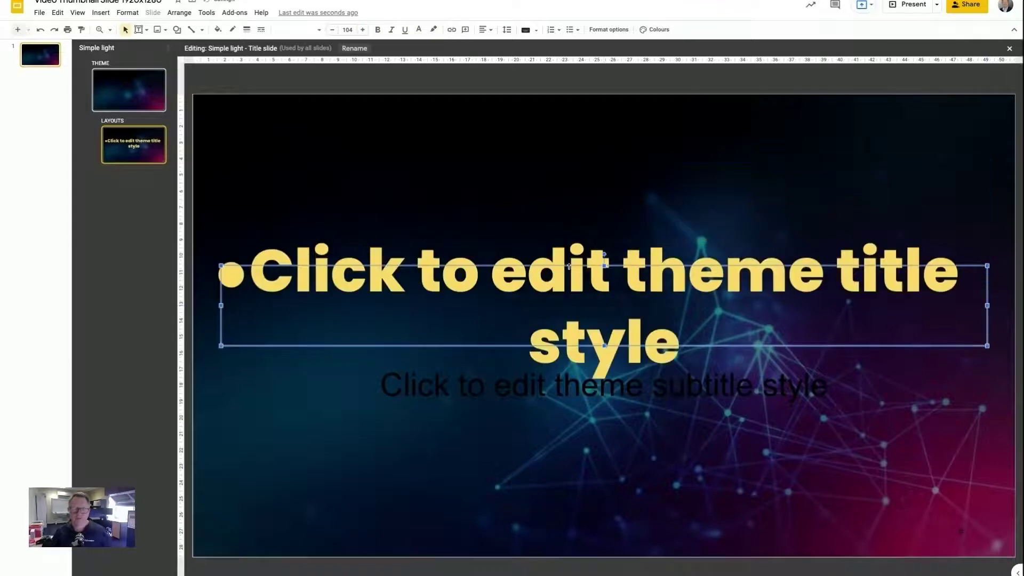
# - Set the title placeholder text's font size to 80
pyautogui.click(348, 30)
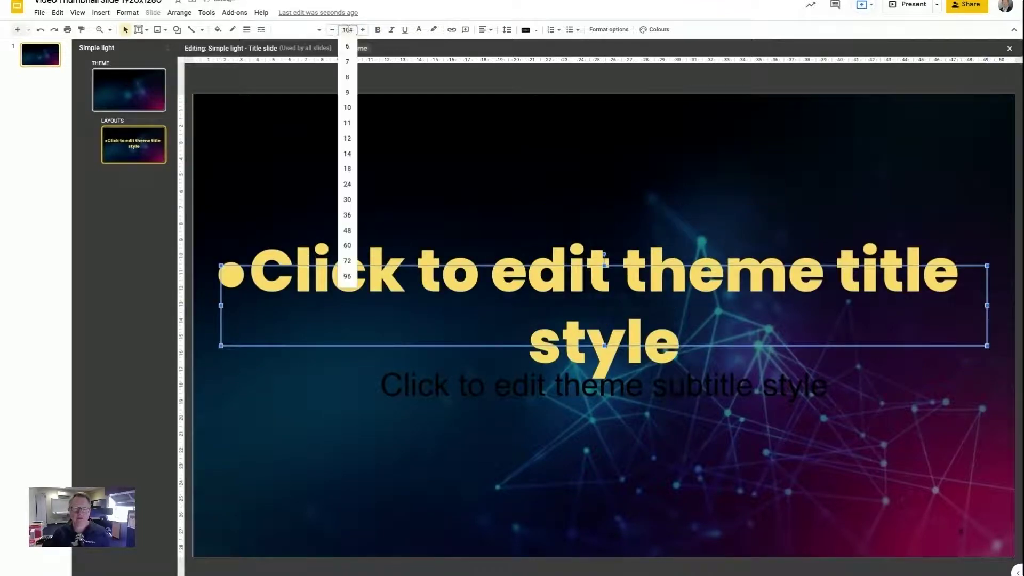
pyautogui.click(353, 263)
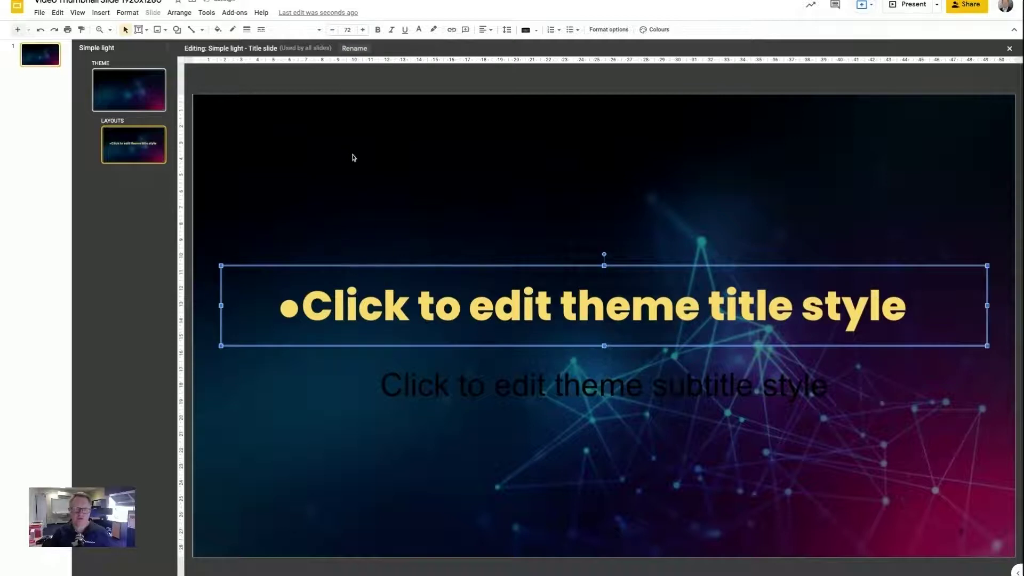
pyautogui.click(347, 30)
pyautogui.write('8')
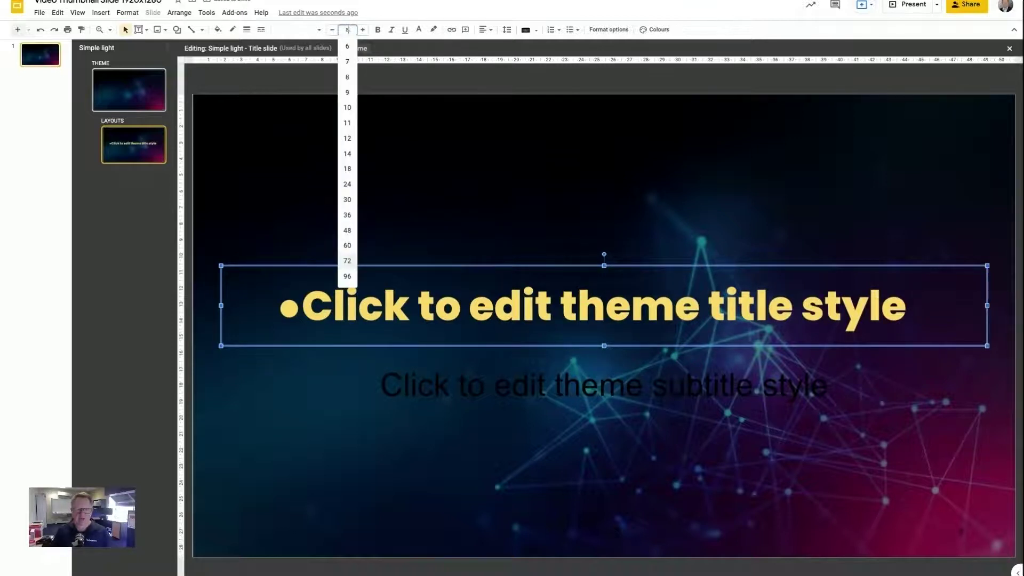
pyautogui.write('0')
pyautogui.press('Return')
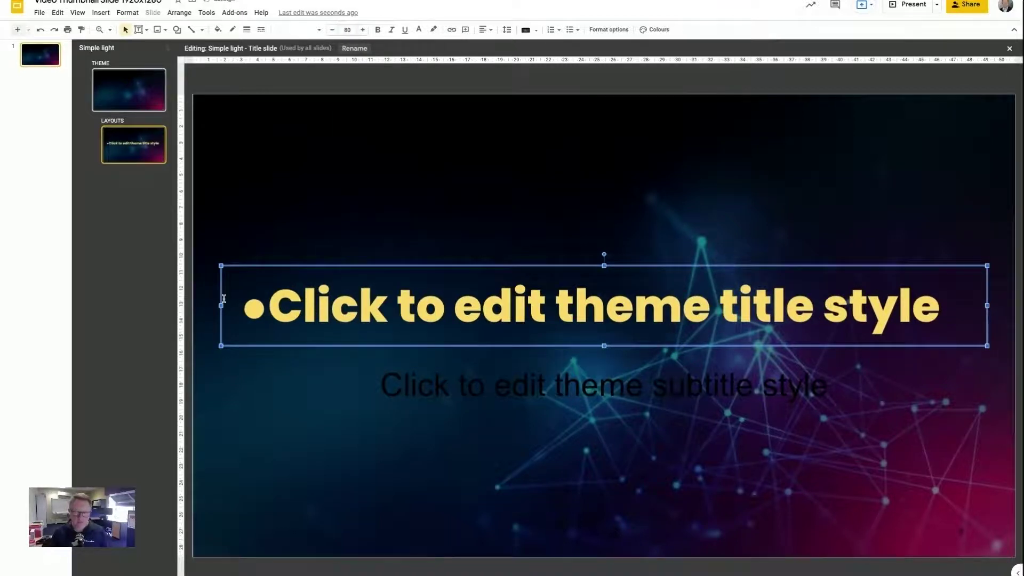
# - Widen the title placeholder slightly and move it down to the lower part of the slide, overlapping the subtitle
pyautogui.moveTo(987, 305); pyautogui.dragTo(994, 305)
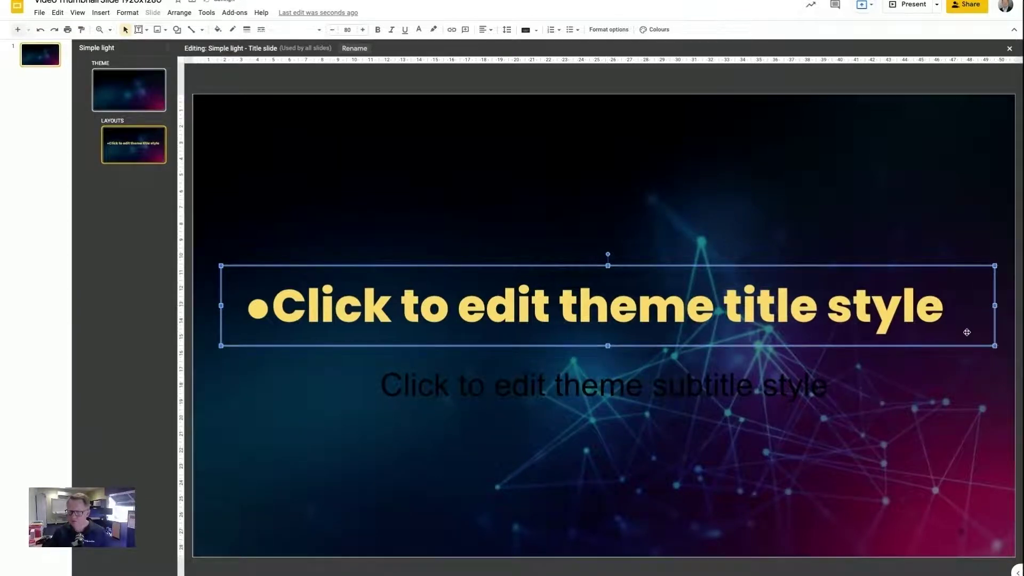
pyautogui.moveTo(967, 332); pyautogui.dragTo(962, 451)
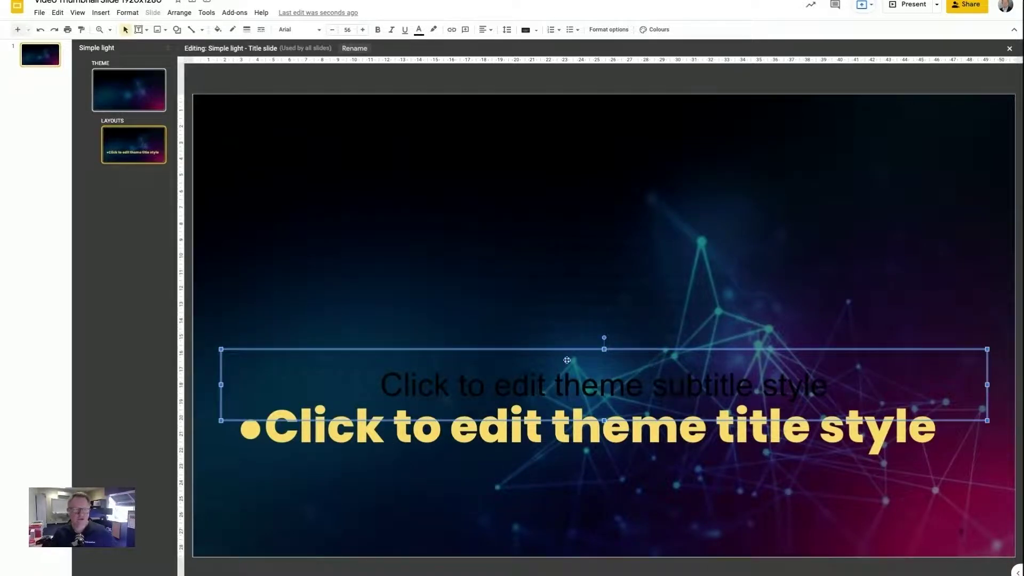
pyautogui.click(99, 13)
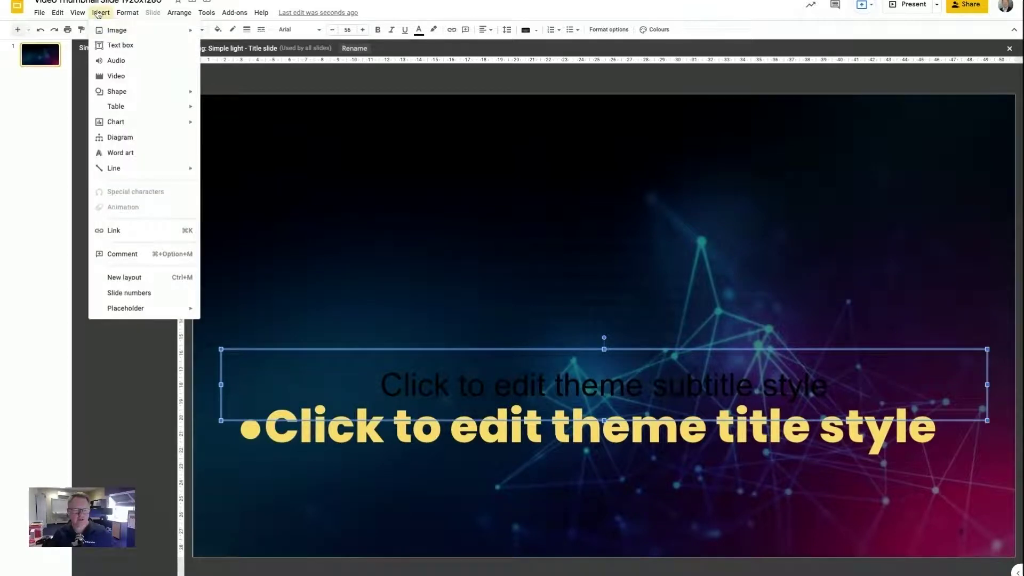
pyautogui.moveTo(162, 315)
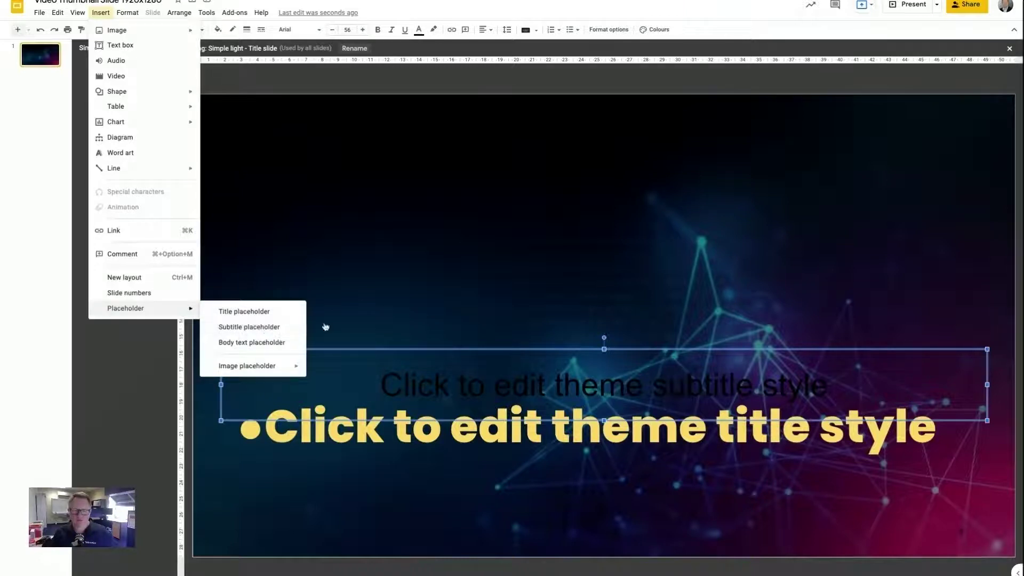
pyautogui.click(402, 283)
pyautogui.click(350, 368)
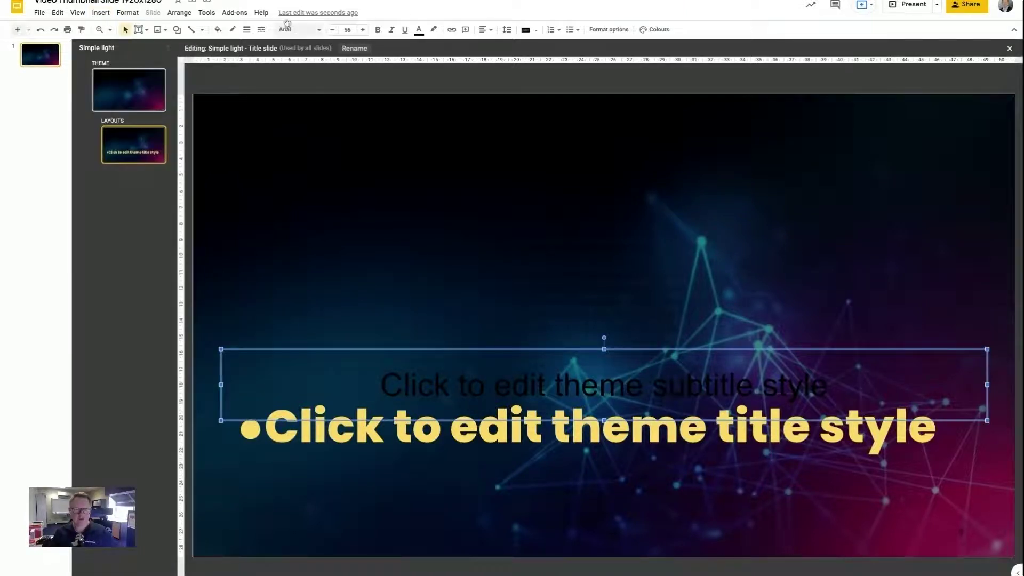
# - Set the subtitle placeholder text to Poppins Bold and color it white
pyautogui.click(318, 29)
pyautogui.click(322, 86)
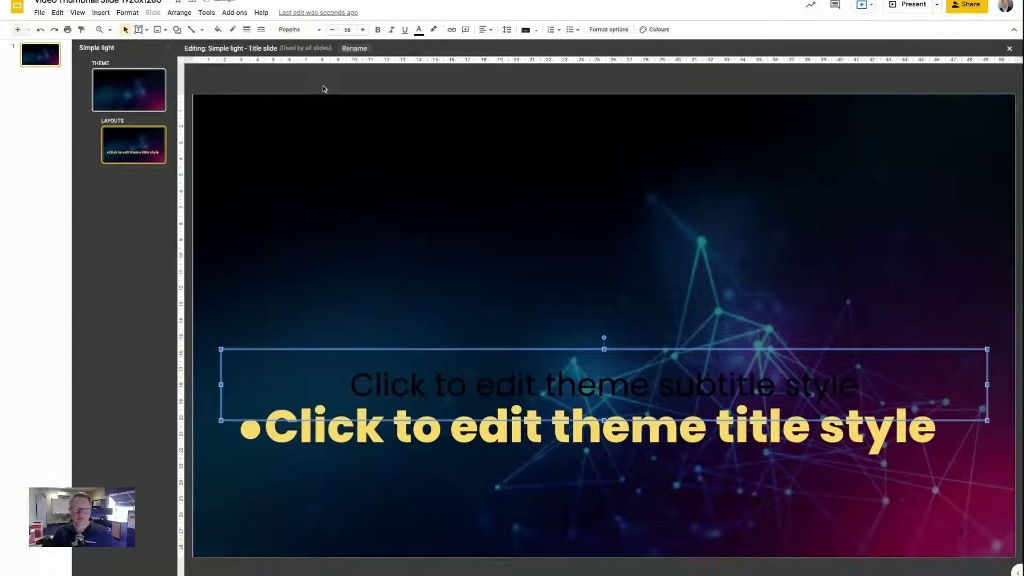
pyautogui.moveTo(359, 86)
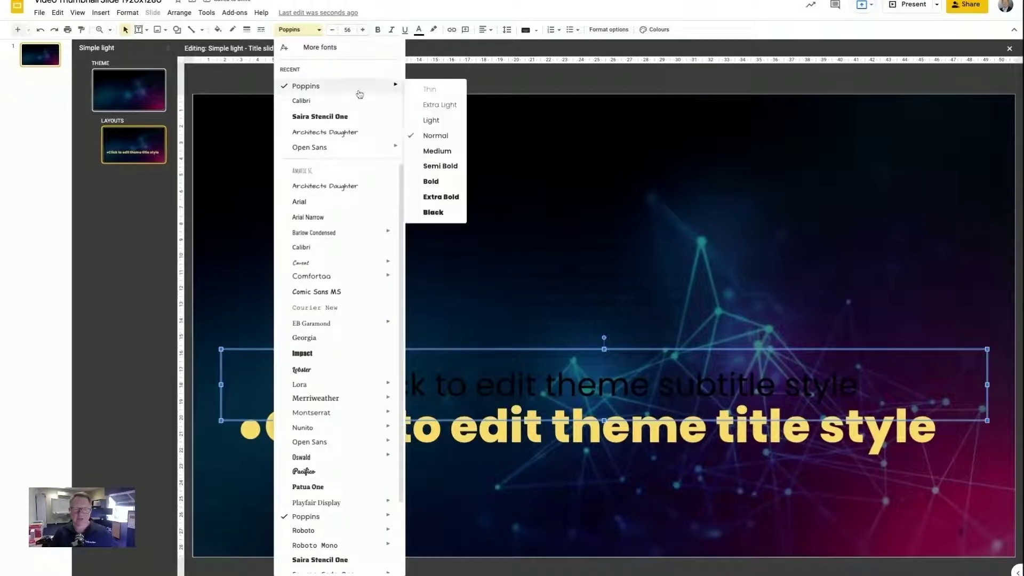
pyautogui.click(432, 182)
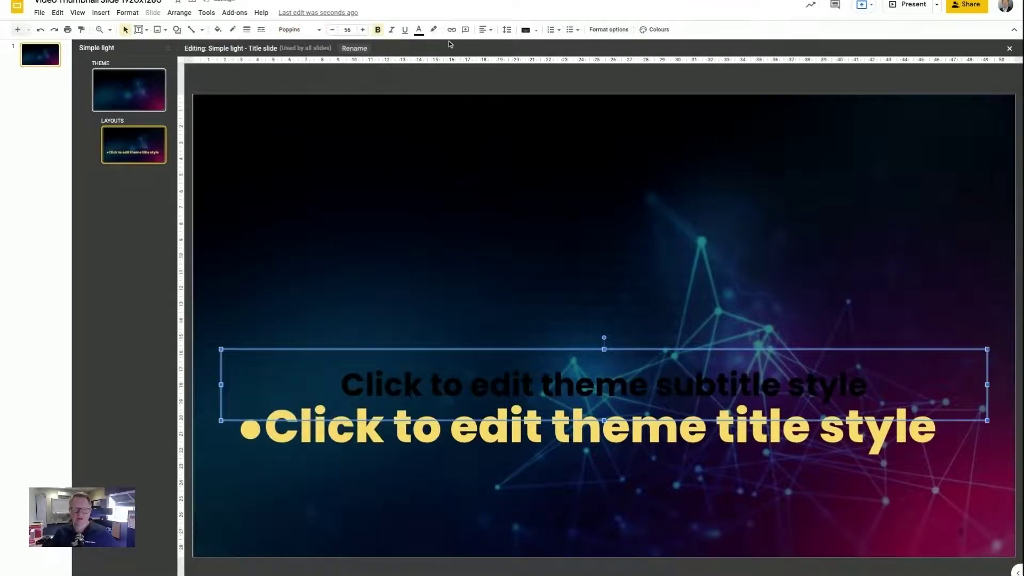
pyautogui.click(418, 29)
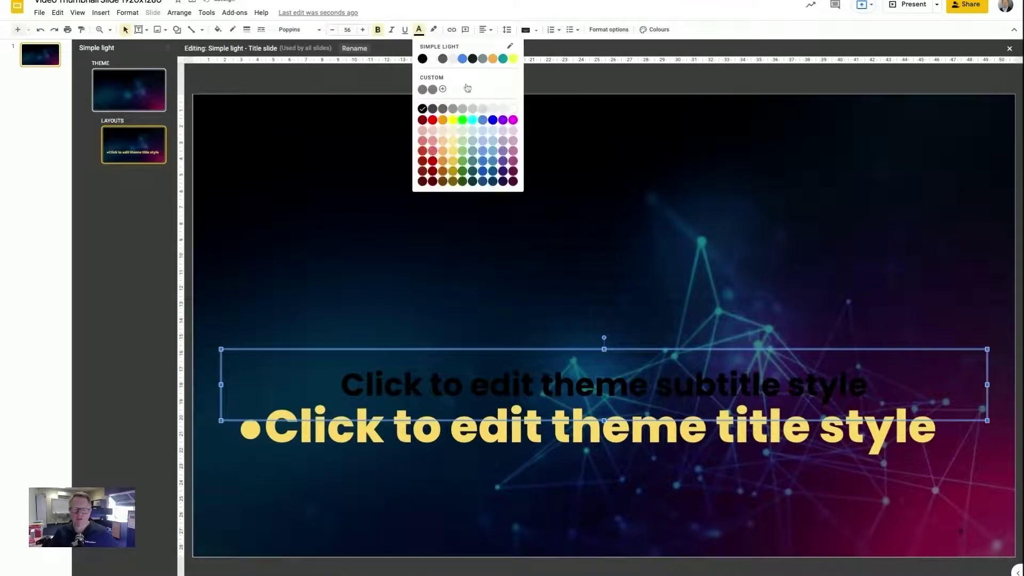
pyautogui.click(513, 109)
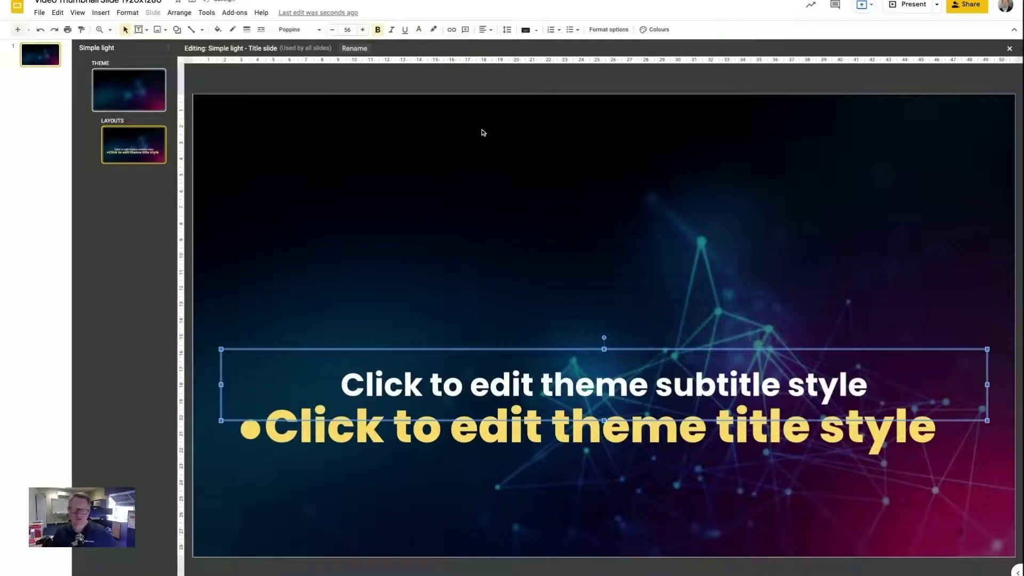
# - Color the title placeholder text white and the subtitle placeholder text light yellow
pyautogui.tripleClick(599, 435)
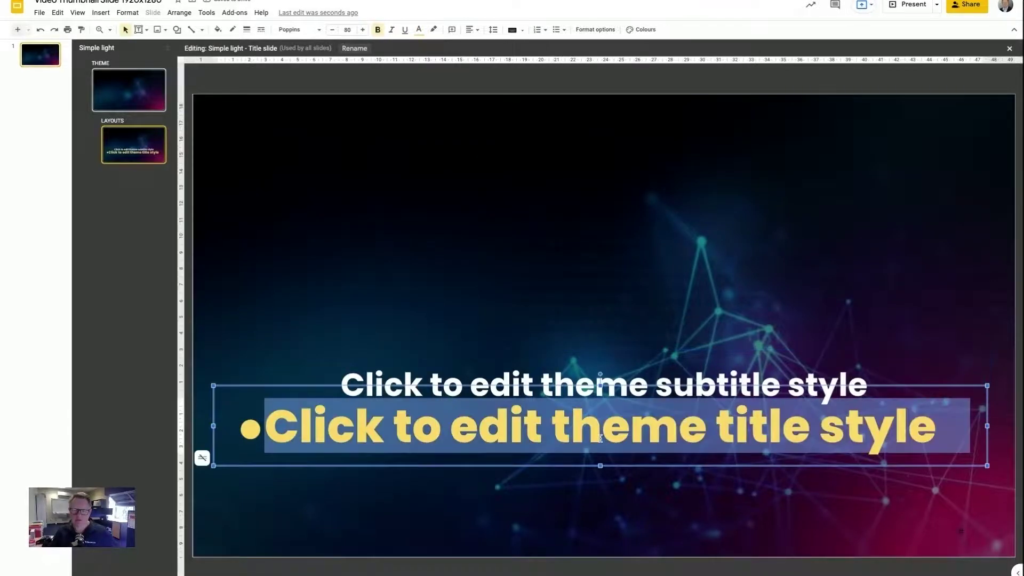
pyautogui.click(419, 29)
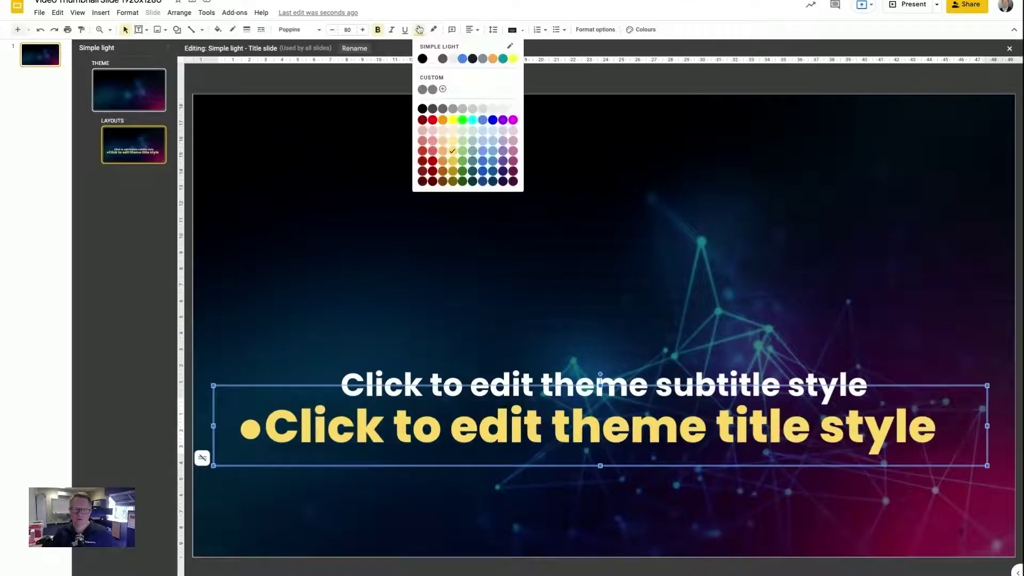
pyautogui.click(514, 111)
pyautogui.click(900, 396)
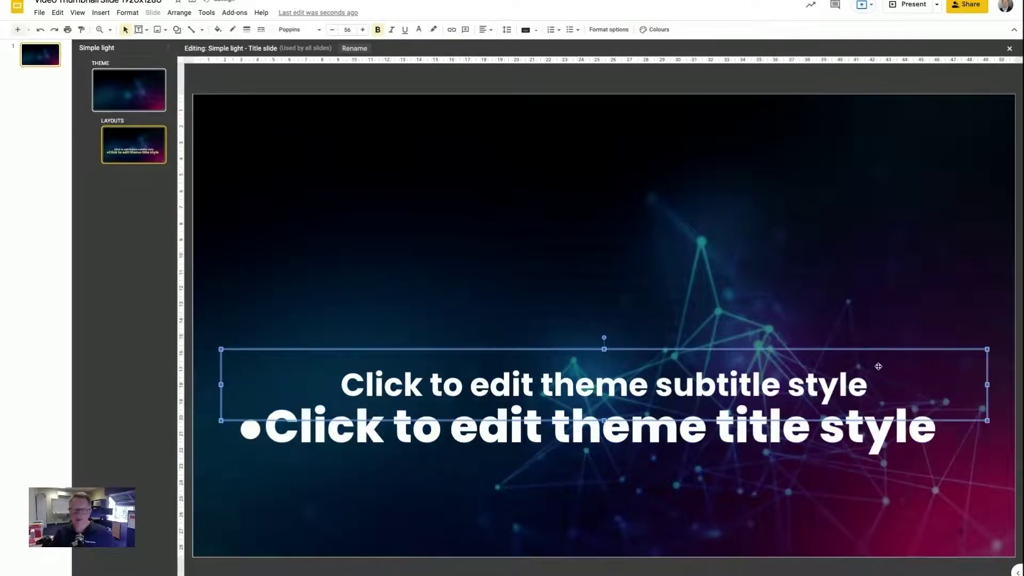
pyautogui.click(419, 29)
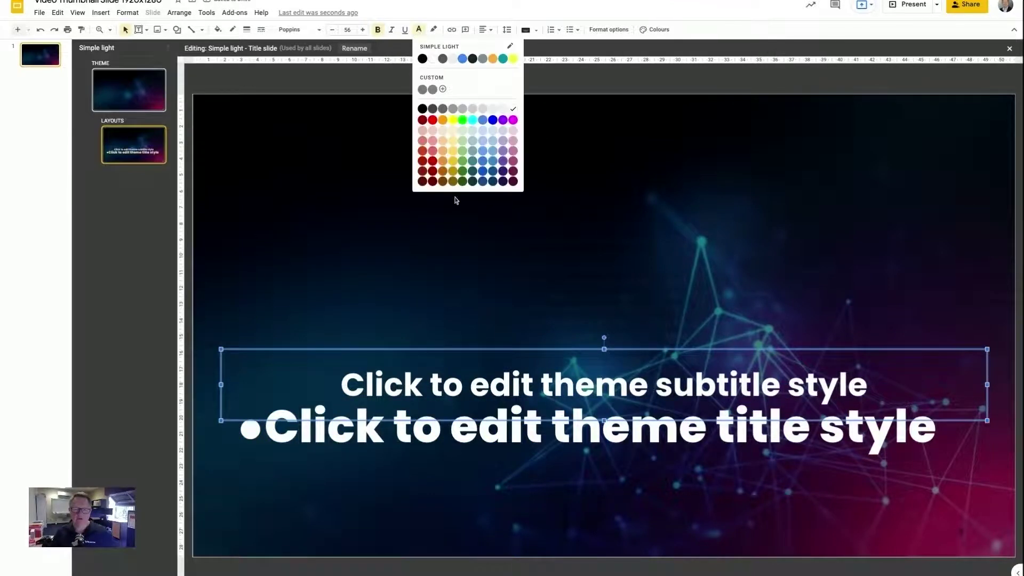
pyautogui.click(460, 145)
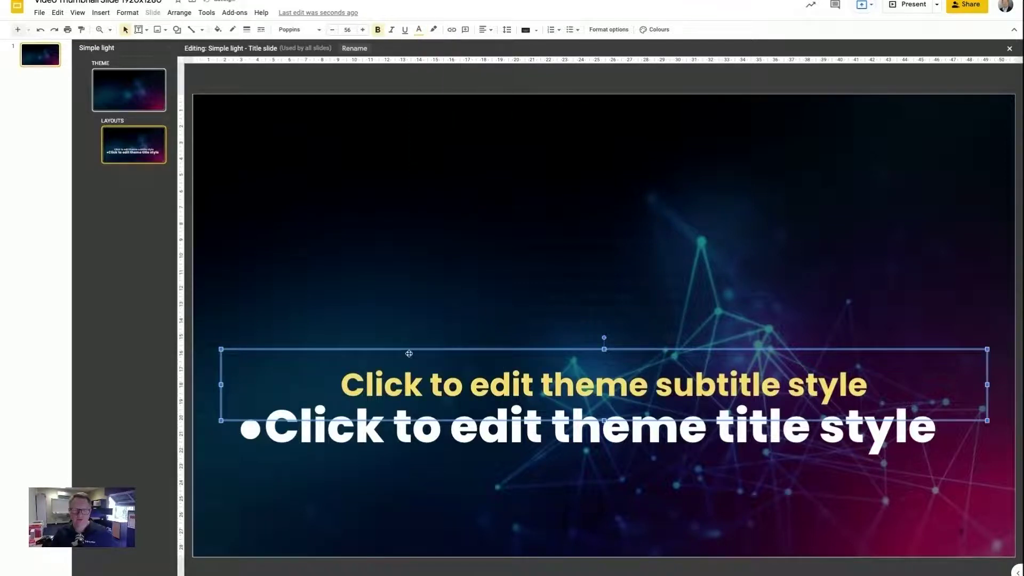
# - Left-align the subtitle text and move the subtitle placeholder directly below the title text
pyautogui.click(482, 29)
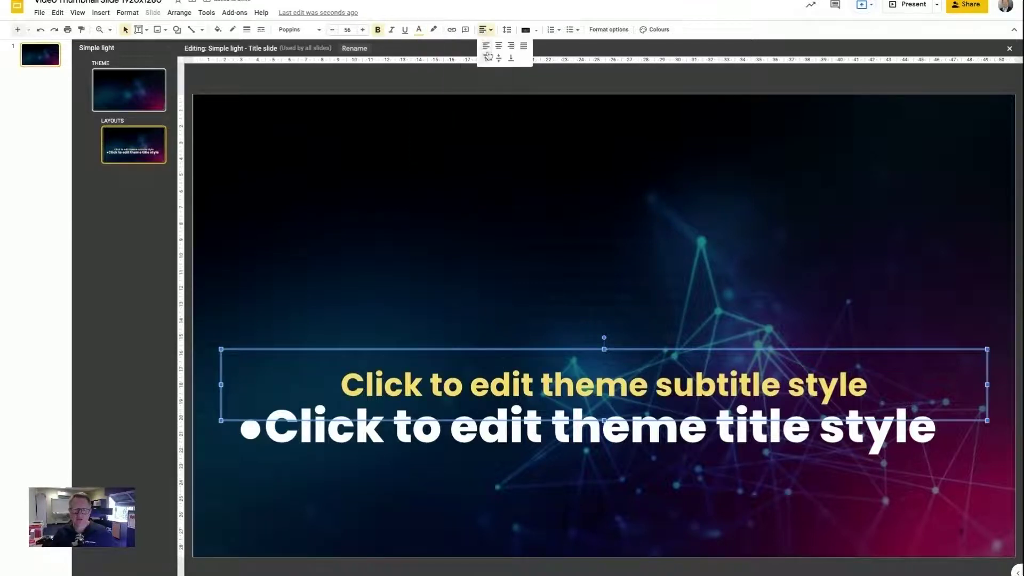
pyautogui.click(486, 46)
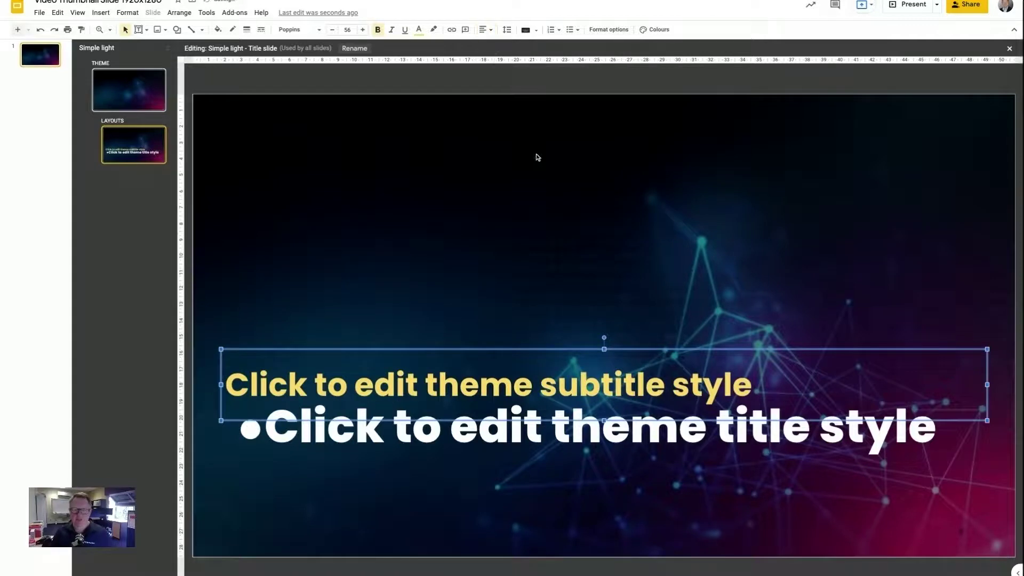
pyautogui.moveTo(544, 353); pyautogui.dragTo(535, 449)
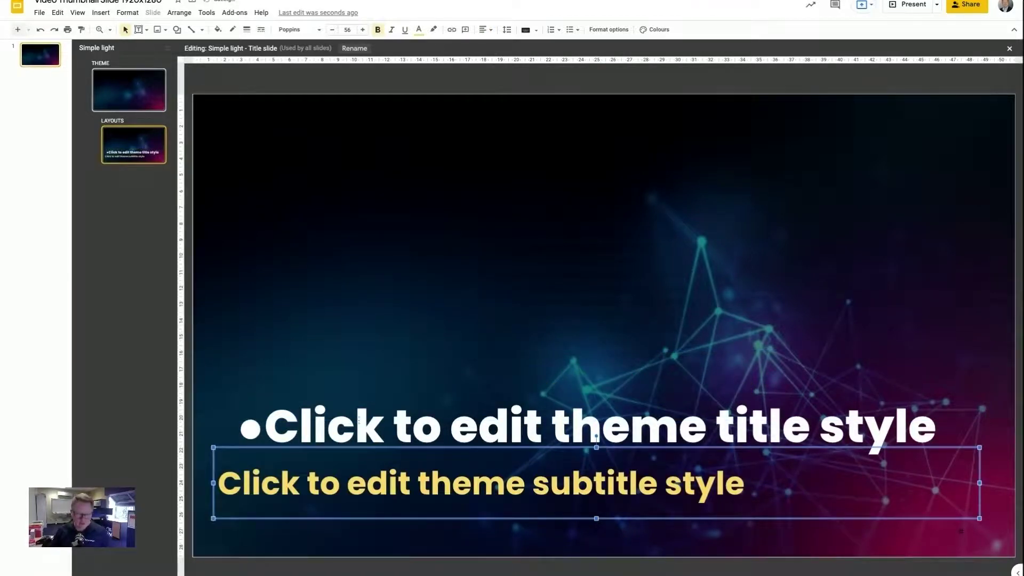
# - Select the bullet in front of the title placeholder text
pyautogui.keyDown('shift'); pyautogui.click(332, 411); pyautogui.keyUp('shift')
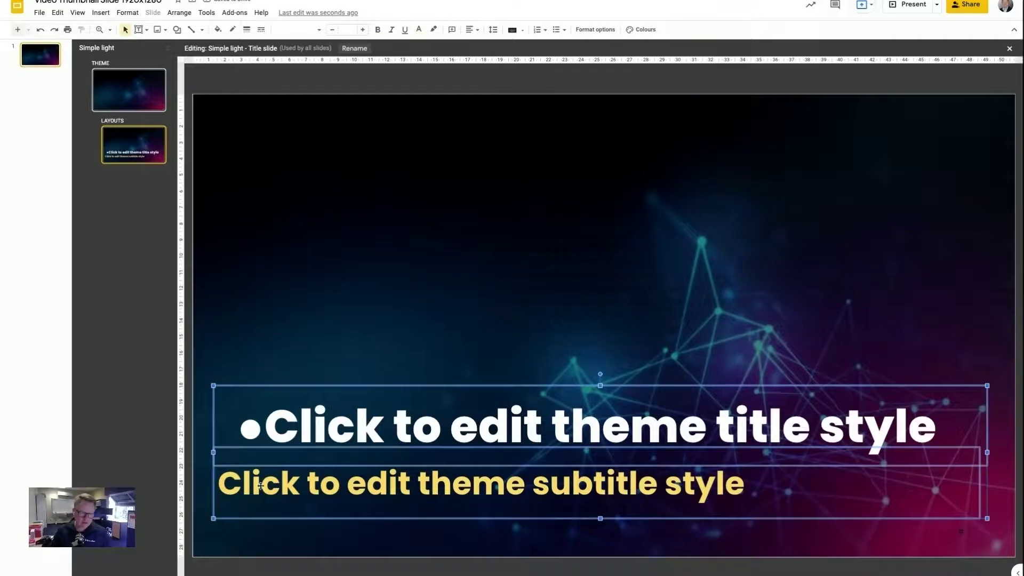
pyautogui.click(209, 467)
pyautogui.tripleClick(291, 423)
pyautogui.click(255, 423)
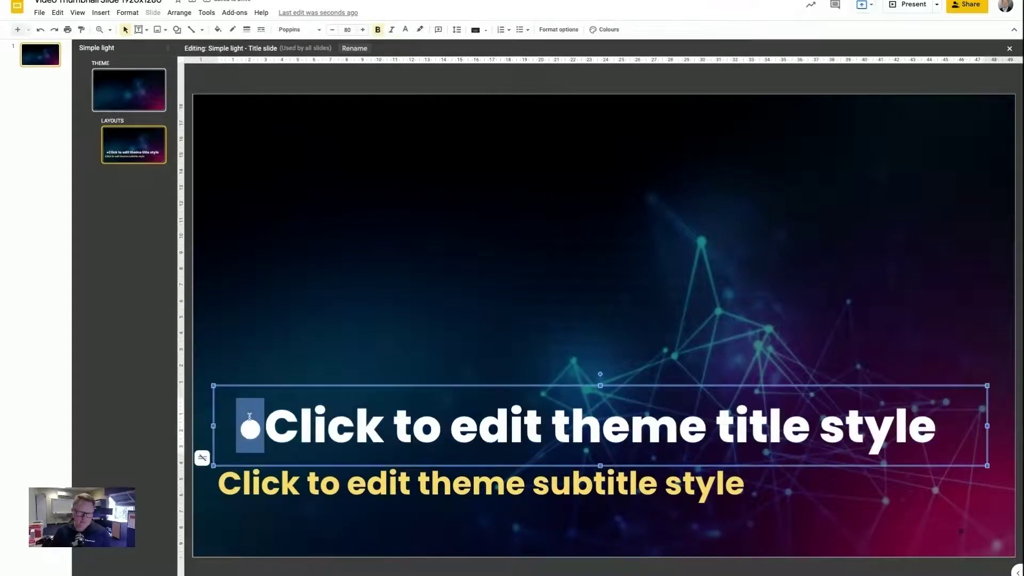